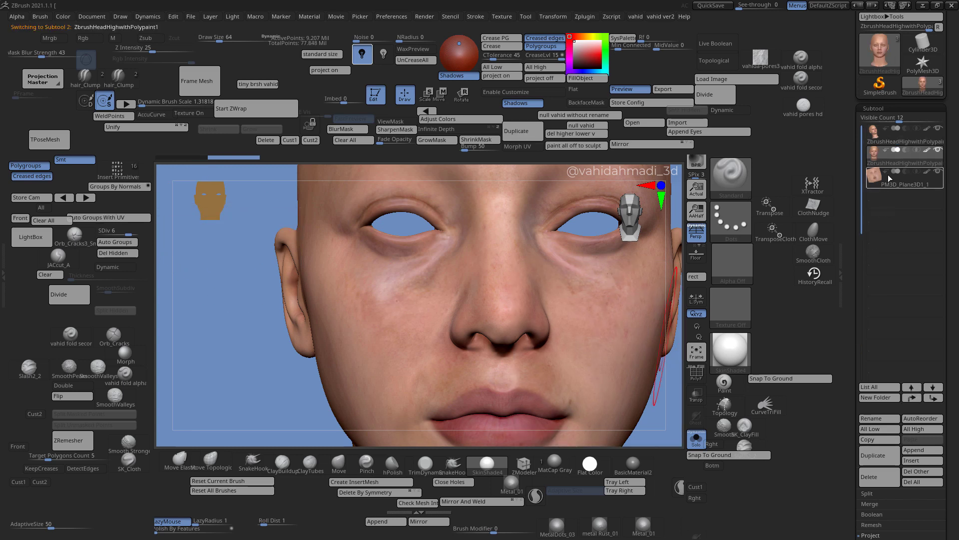
Rename the selected duplicate head subtool as proxy.
left_click(882, 419)
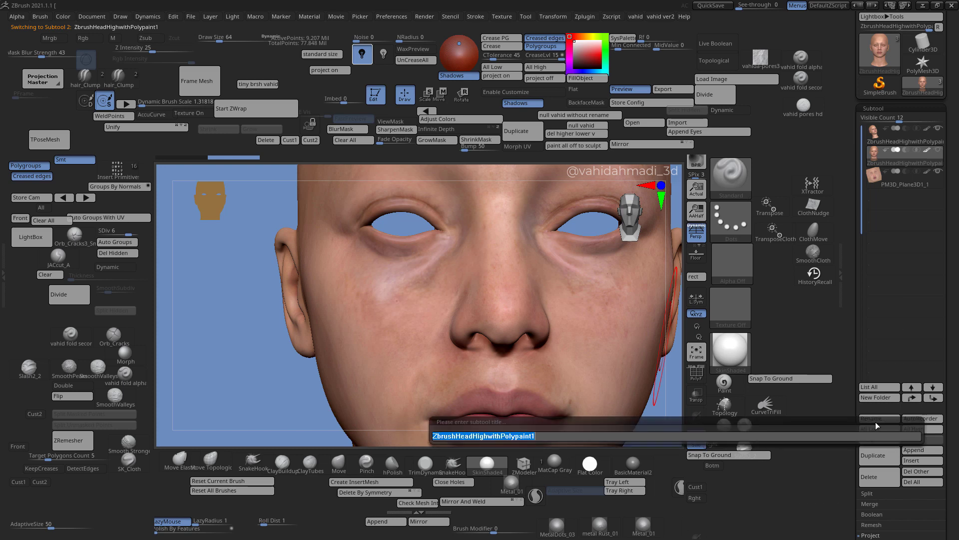
type("proxy")
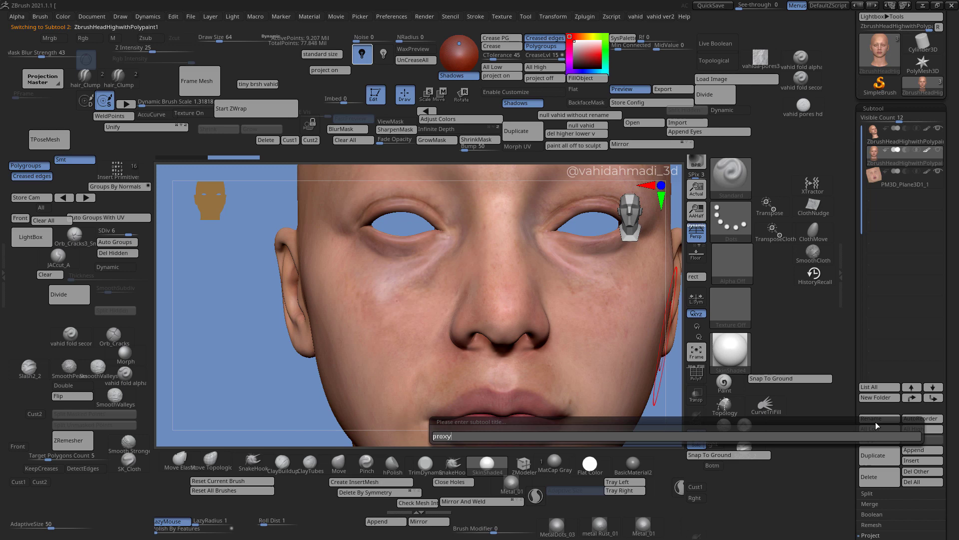
key("Return")
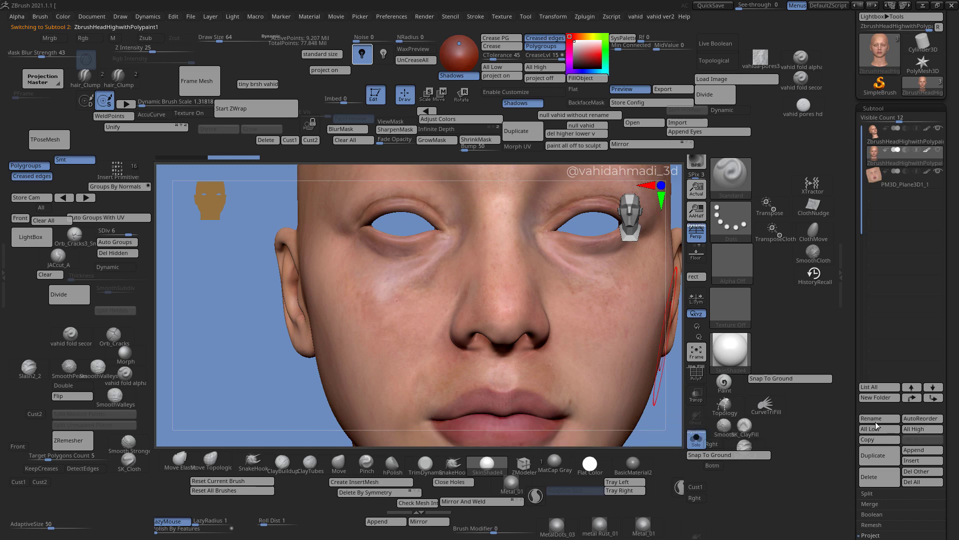
Set the render mode to Flat so the head shows only its painted skin colour.
right_click_drag(494, 290, 420, 306, "ctrl")
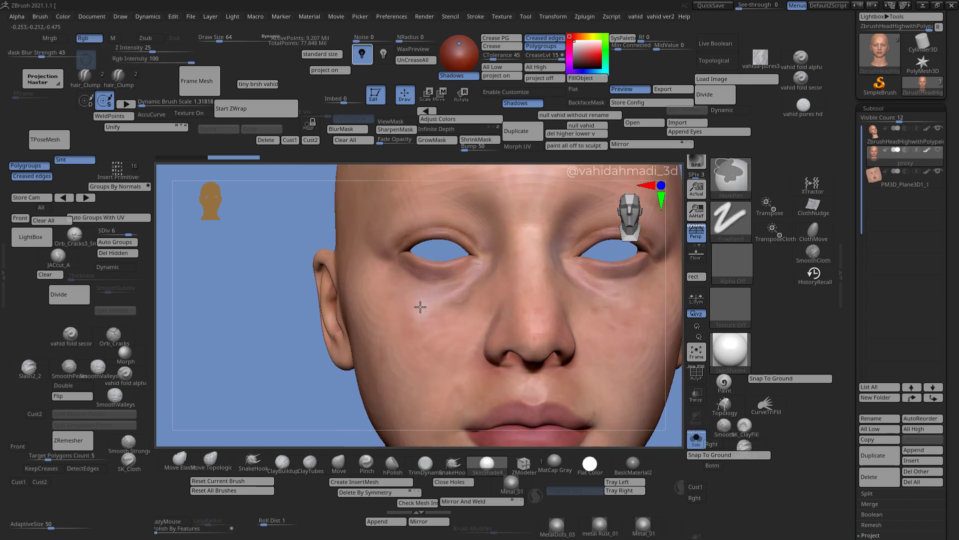
left_click(425, 17)
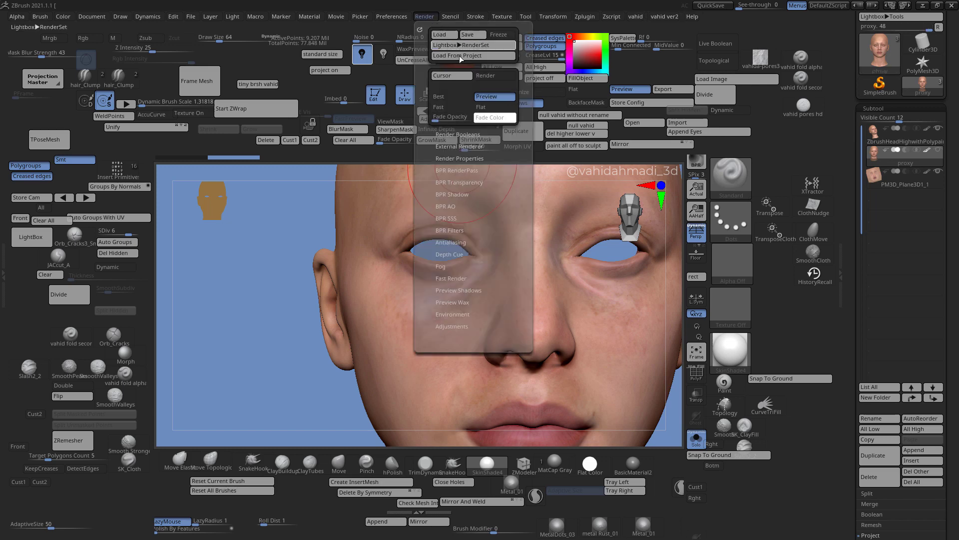
left_click(491, 107)
Nudge the skin below the head's right eye upward with the Move brush at draw size 39.
mouse_move(366, 303)
right_mouse_down("ctrl")
mouse_move(409, 338)
mouse_move(500, 363)
mouse_move(441, 317)
right_mouse_up("ctrl")
key("bracketleft")
key("bracketleft")
mouse_move(497, 282)
right_mouse_down("alt")
mouse_move(451, 286)
mouse_move(440, 241)
right_mouse_up("alt")
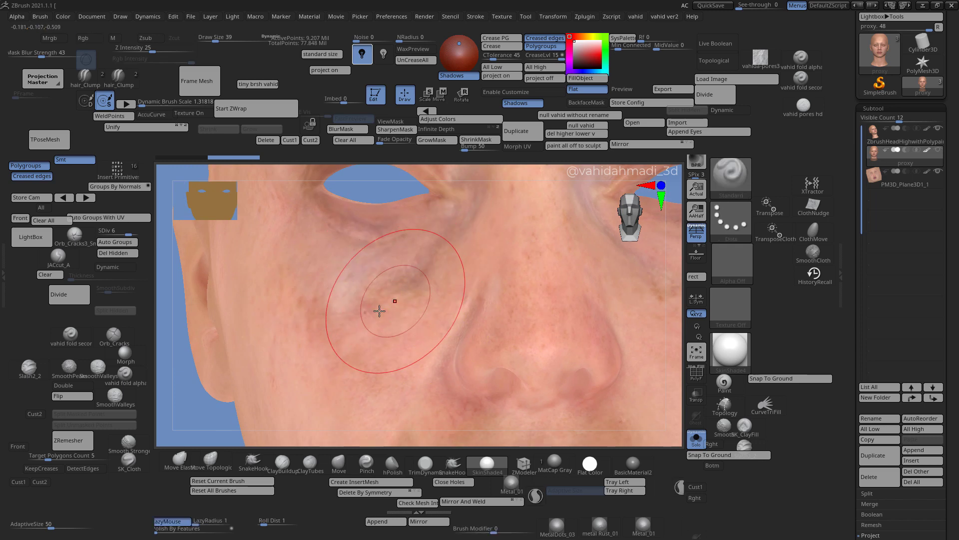
key("b")
key("m")
key("v")
left_click_drag(387, 288, 387, 280)
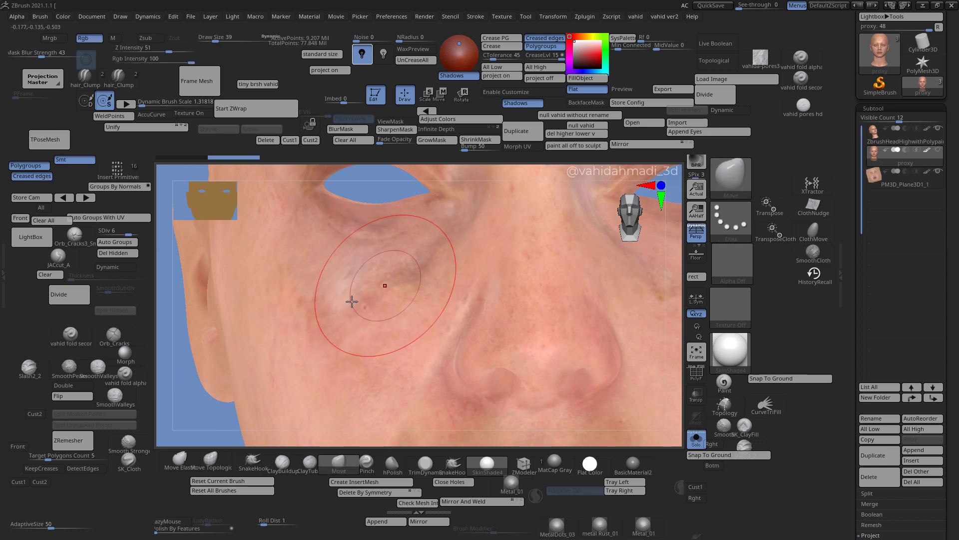
Raise the Move brush's draw size to 47 and reshape the right cheek between the eye and nose.
key("bracketright")
left_click_drag(346, 308, 338, 306)
left_click_drag(418, 292, 425, 278)
right_click_drag(438, 304, 426, 283, "alt")
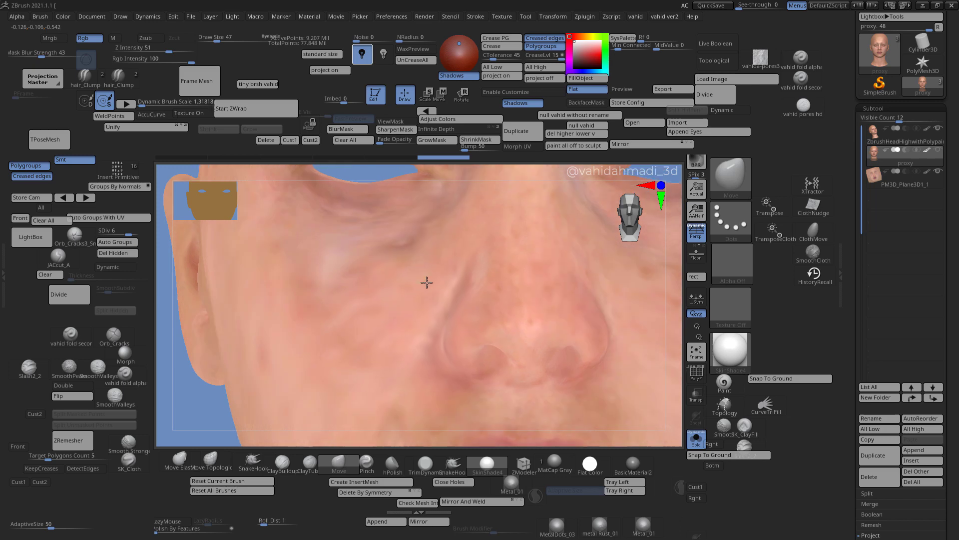
left_click_drag(428, 241, 420, 239)
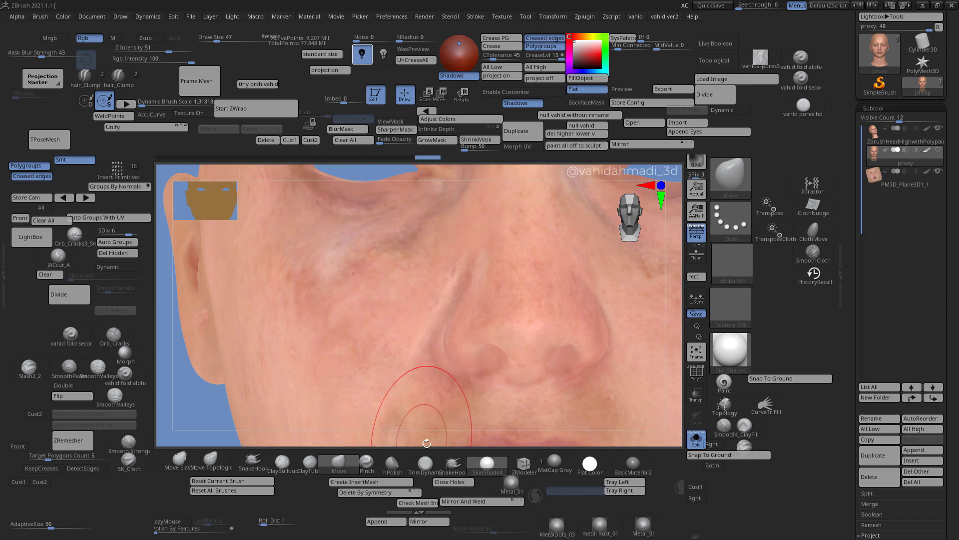
Mask the edge of the right nostril wing along the cheek crease at draw size 15.
right_click_drag(407, 407, 488, 405)
key("s")
mouse_move(457, 375)
left_mouse_down("ctrl")
mouse_move(472, 344)
mouse_move(445, 334)
left_mouse_up("ctrl")
key("ctrl+z")
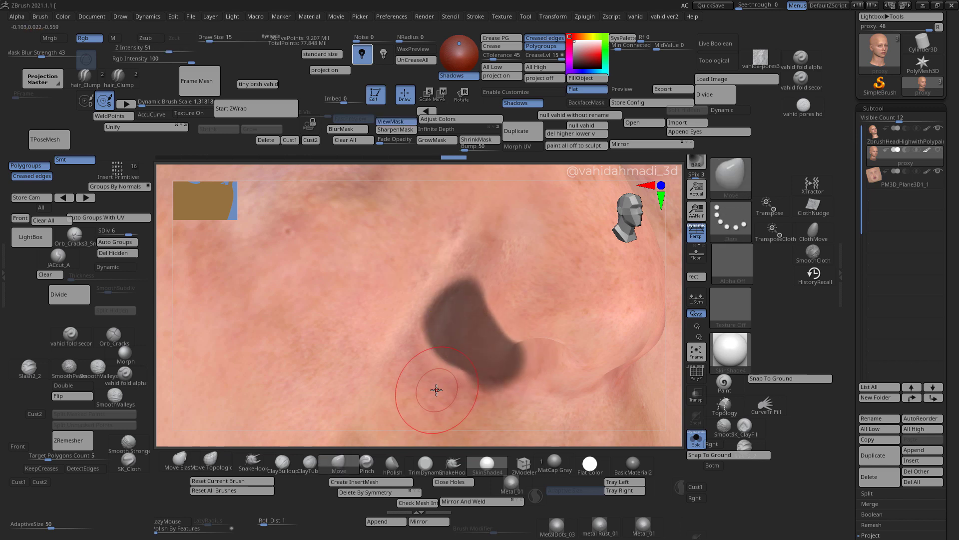
Move the cheek skin beside the masked nostril crease with the Move brush at draw size 50.
key("s")
left_click(445, 390)
left_click_drag(443, 379, 434, 386)
key("ctrl")
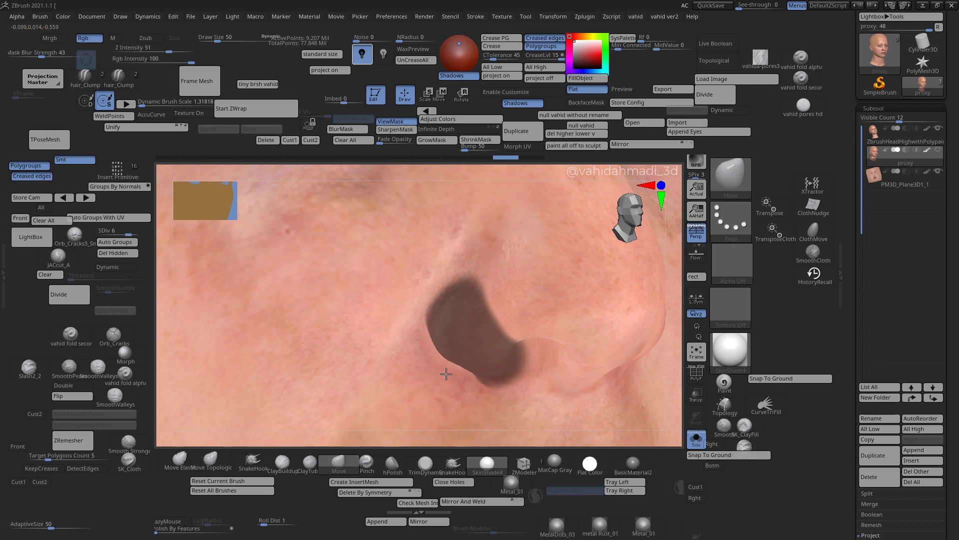
key("ctrl")
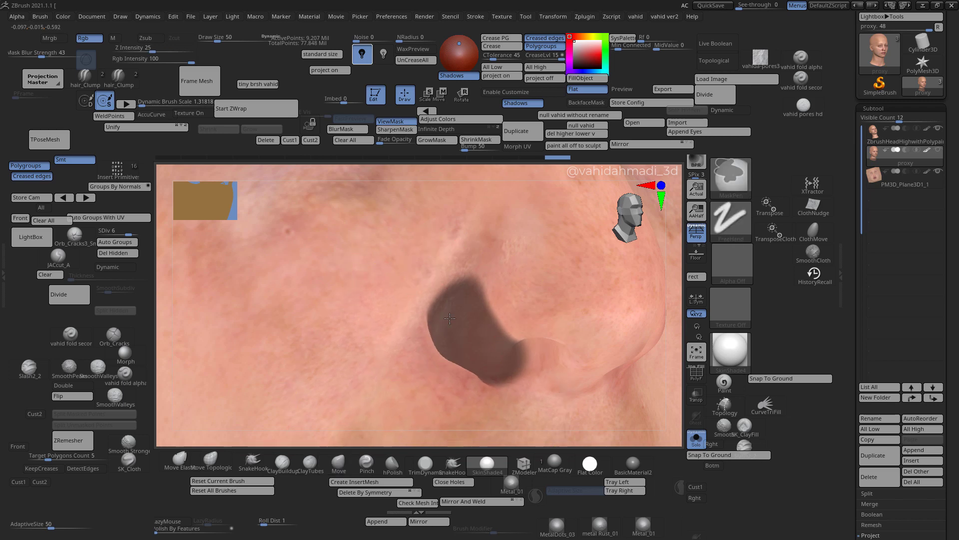
Adjust the lips with the Move brush at draw size 29 and check the mesh briefly with its polyframe shown.
right_click_drag(450, 318, 406, 426, "ctrl")
right_click_drag(580, 375, 536, 365)
mouse_move(437, 388)
right_mouse_down("alt")
mouse_move(444, 321)
mouse_move(472, 402)
right_mouse_up("alt")
mouse_move(478, 346)
right_mouse_down("alt")
mouse_move(462, 318)
mouse_move(456, 353)
right_mouse_up("alt")
key("s")
left_click_drag(457, 353, 453, 354)
mouse_move(452, 353)
right_mouse_down()
mouse_move(454, 362)
mouse_move(437, 338)
mouse_move(438, 365)
right_mouse_up()
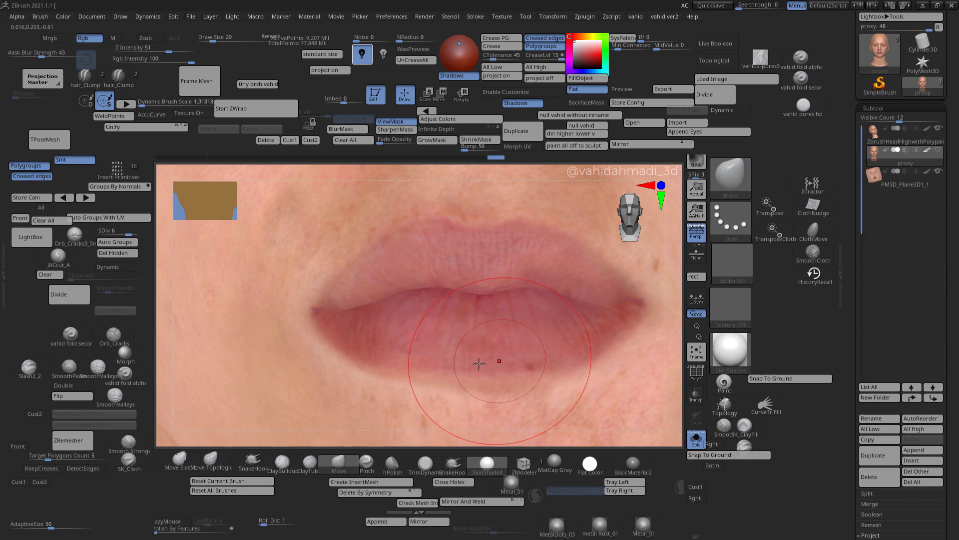
left_click(696, 372)
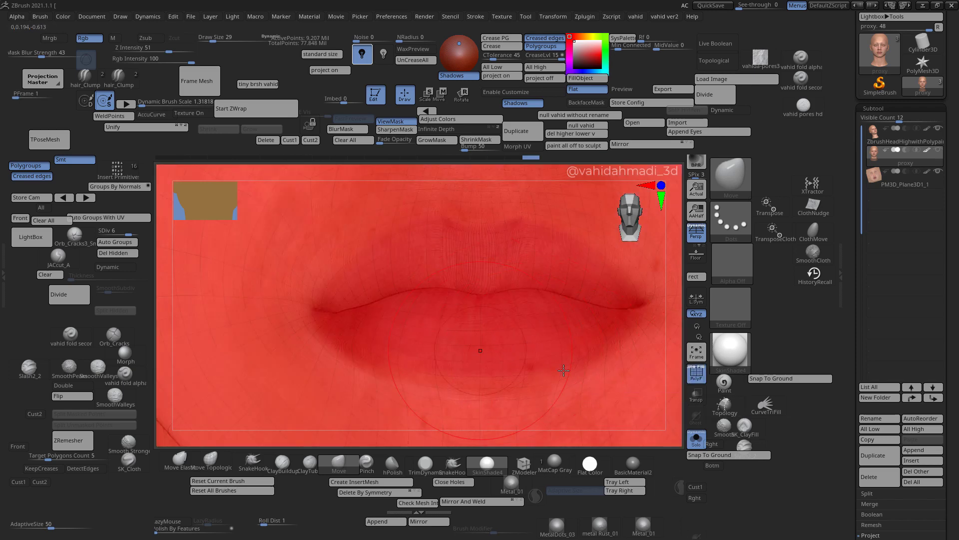
left_click(698, 378)
Nudge the skin between the mouth and the left eye's inner corner with the Move brush, ending at draw size 36.
mouse_move(397, 332)
right_mouse_down("ctrl")
mouse_move(443, 332)
mouse_move(429, 326)
mouse_move(456, 317)
mouse_move(455, 340)
right_mouse_up("ctrl")
right_click_drag(418, 251, 468, 365, "alt")
key("s")
mouse_move(467, 364)
left_mouse_down()
mouse_move(478, 365)
mouse_move(439, 360)
left_mouse_up()
left_click_drag(491, 385, 483, 376)
left_click_drag(386, 339, 368, 330)
right_click_drag(329, 208, 341, 280, "alt")
key("[")
left_click_drag(339, 281, 341, 289)
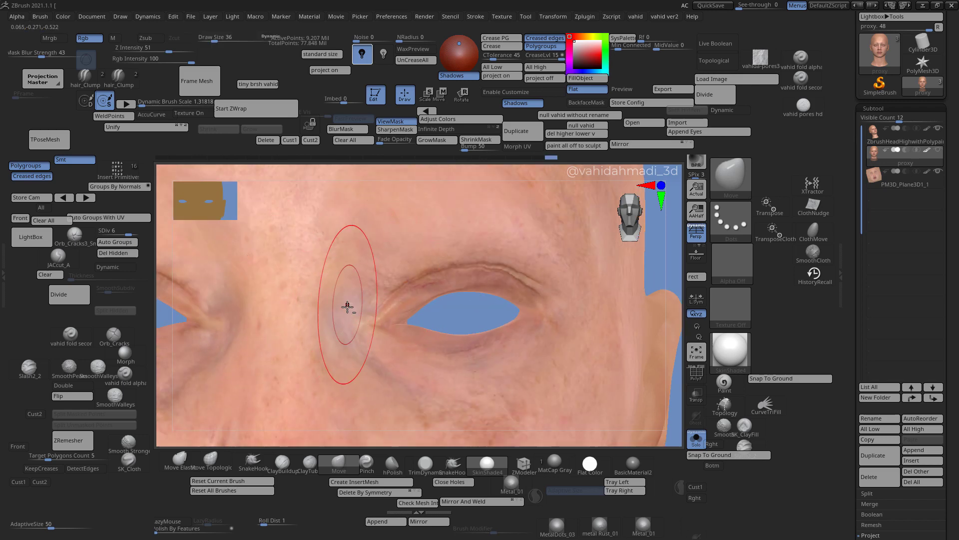
Set the draw size to 50 and adjust the skin below the left eye with the Move brush.
right_click_drag(347, 307, 417, 264, "alt")
key("s")
left_click_drag(557, 392, 562, 392)
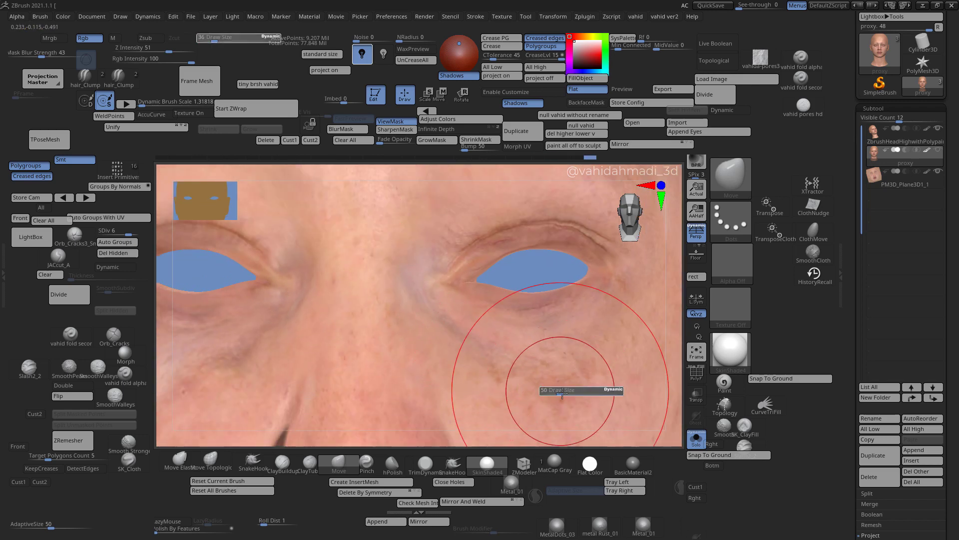
mouse_move(564, 347)
right_mouse_down("ctrl")
mouse_move(576, 349)
mouse_move(527, 304)
right_mouse_up("ctrl")
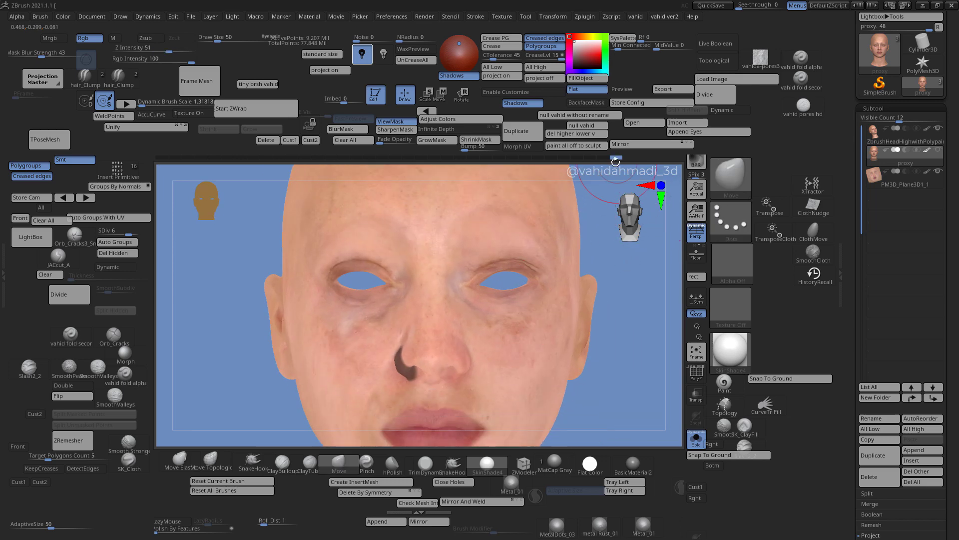
key("ctrl")
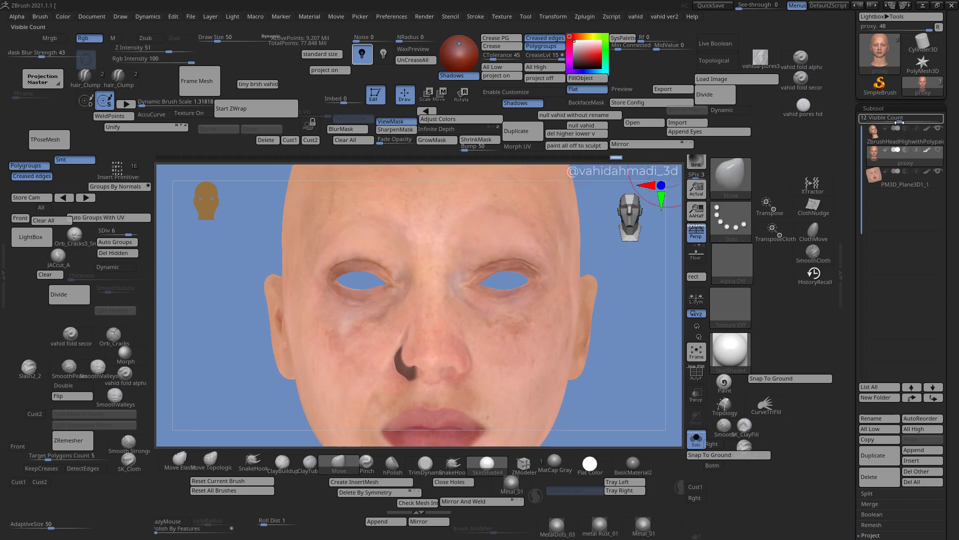
Select the original ZbrushHeadHighwithPolypaint subtool and choose the HistoryRecall brush.
left_click(884, 144)
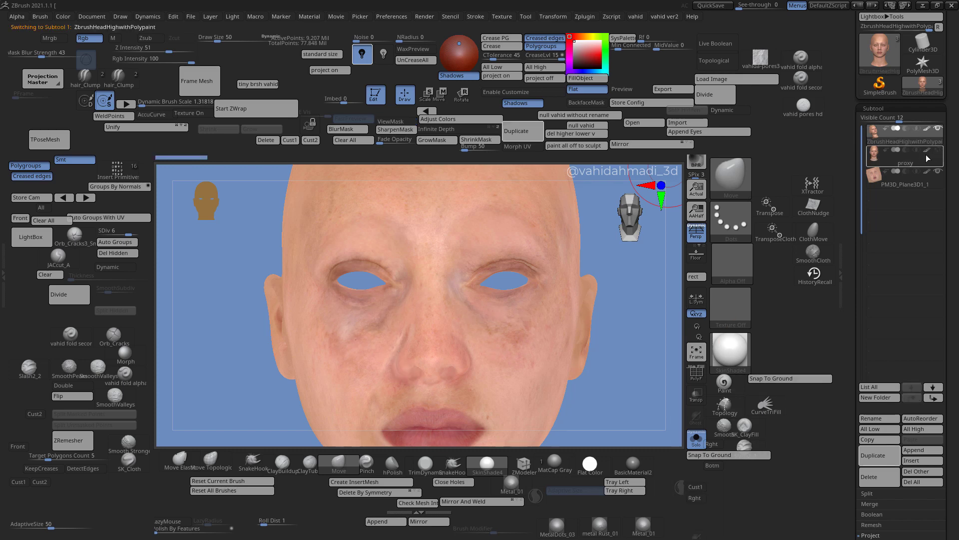
right_click_drag(575, 311, 561, 304, "ctrl")
mouse_move(477, 325)
right_mouse_down("alt")
mouse_move(466, 274)
mouse_move(674, 338)
right_mouse_up("alt")
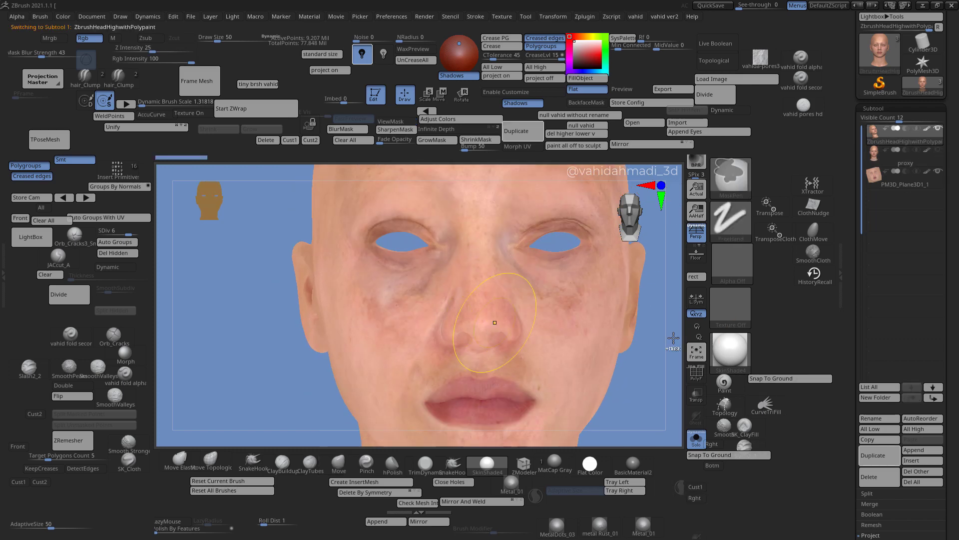
left_click(823, 283)
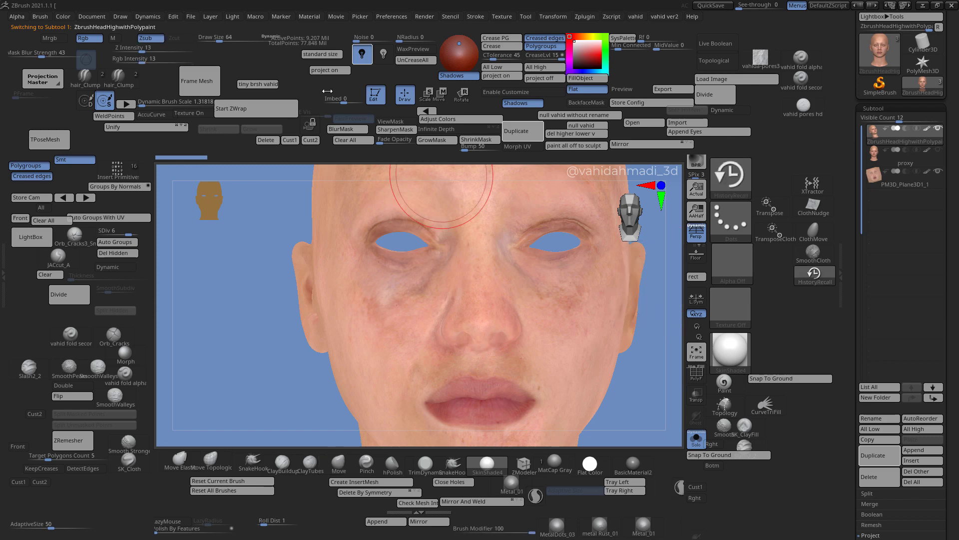
key("b")
key("h")
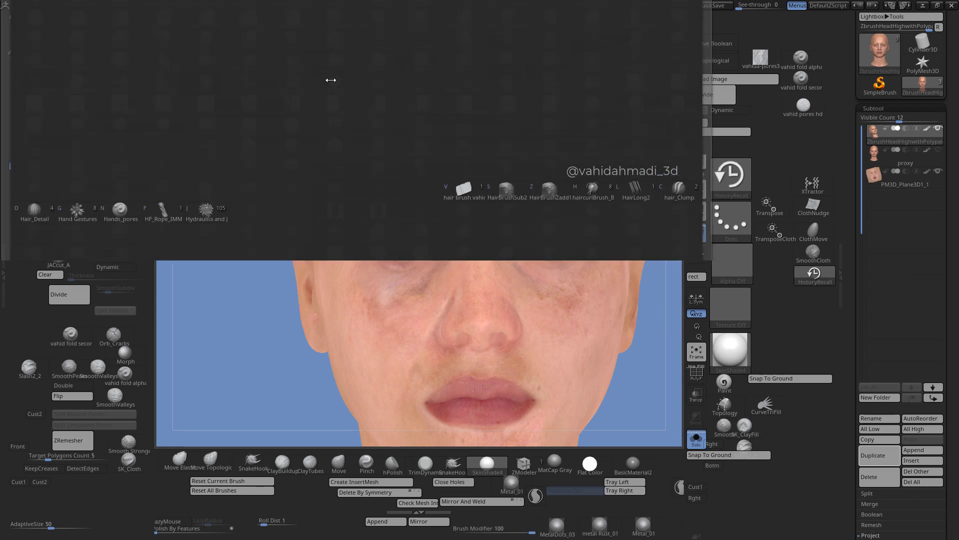
key("Escape")
Turn off Zsub for the HistoryRecall brush, leaving Rgb on, and set its draw size to 27.
mouse_move(443, 296)
right_mouse_down("alt")
mouse_move(411, 233)
mouse_move(453, 319)
right_mouse_up("alt")
key("space")
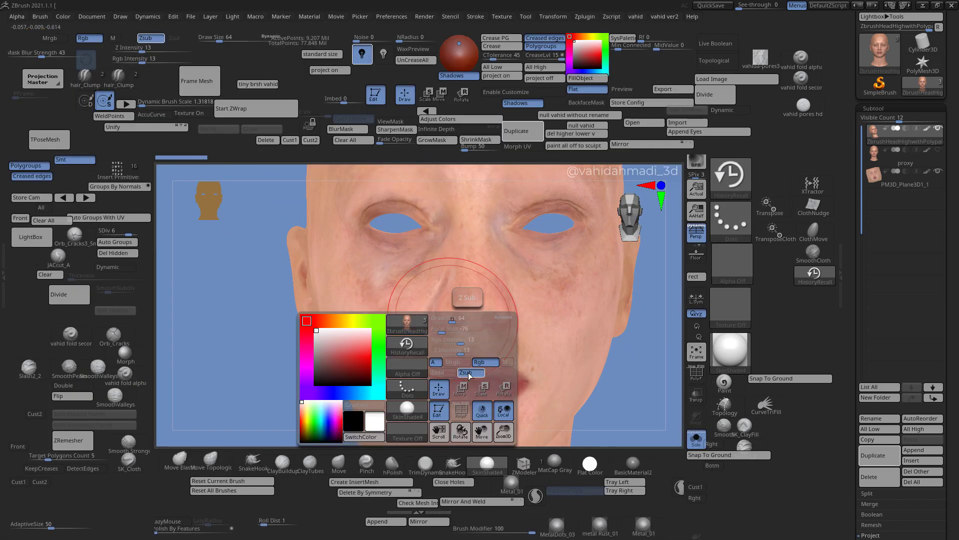
mouse_move(409, 320)
right_mouse_down("alt")
mouse_move(431, 284)
mouse_move(431, 326)
mouse_move(430, 272)
mouse_move(419, 330)
right_mouse_up("alt")
key("s")
left_click_drag(435, 302, 423, 301)
Brush the recalled skin colour over the crease beside the right nostril with HistoryRecall.
right_click_drag(461, 362, 437, 267, "alt")
right_click_drag(490, 444, 505, 415)
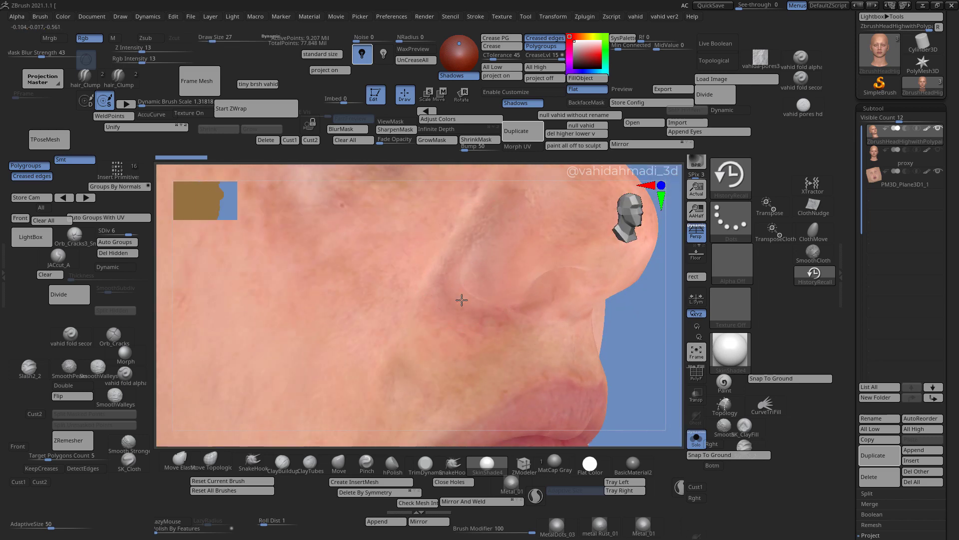
left_click_drag(458, 289, 475, 278)
right_click_drag(488, 285, 473, 317, "ctrl")
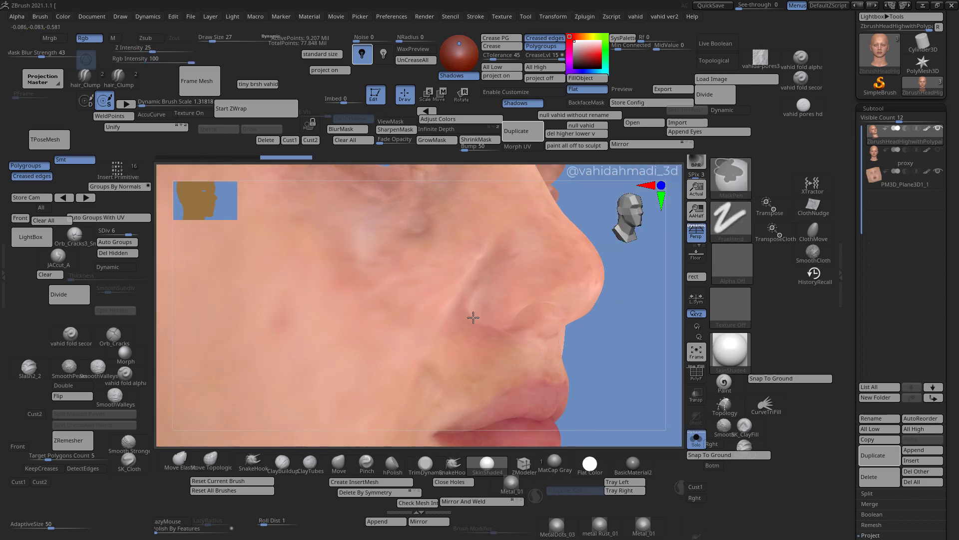
left_click_drag(473, 317, 493, 335)
Transfer the recalled skin colour around the eyes and over the left cheek with HistoryRecall.
key("ctrl+shift+z")
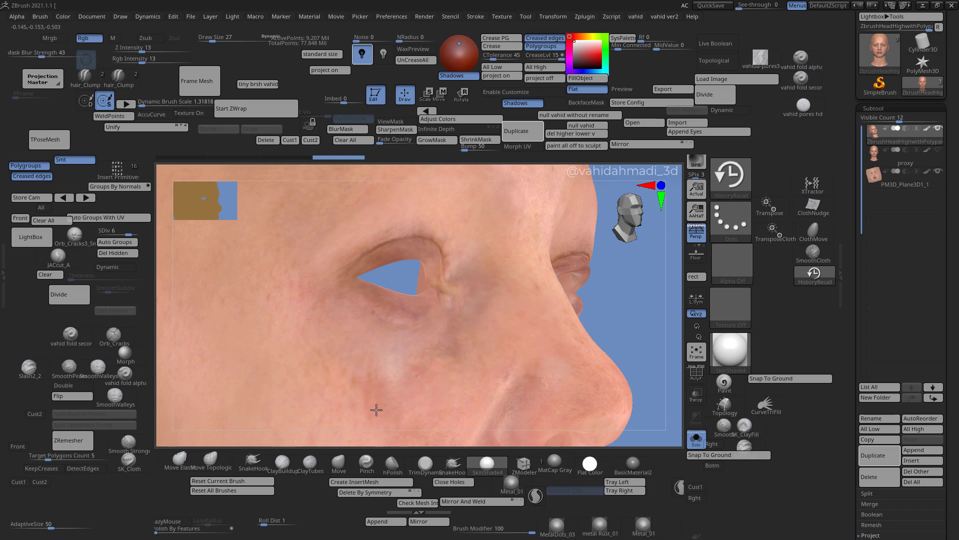
key("ctrl+shift+z")
key("ctrl+shift+z")
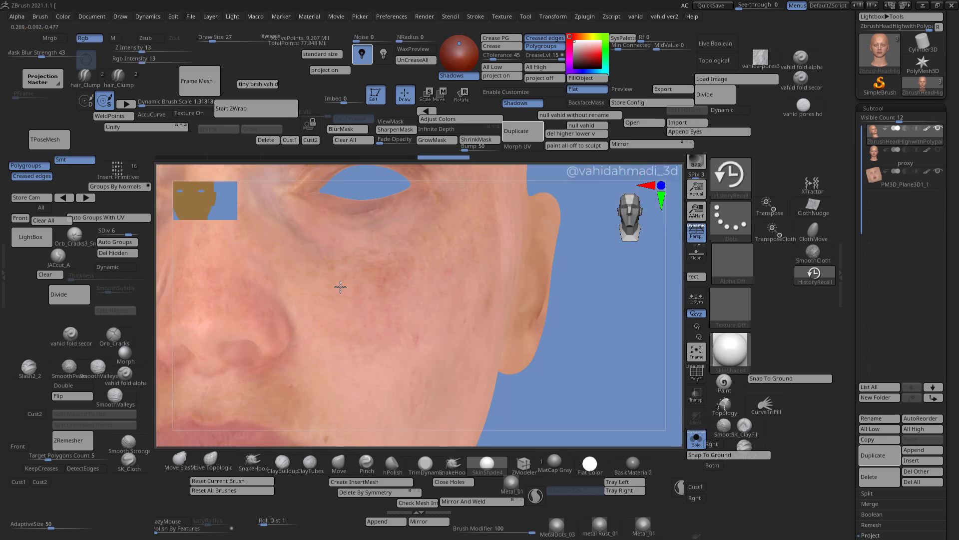
key("ctrl+shift+z")
key("ctrl+shift+z")
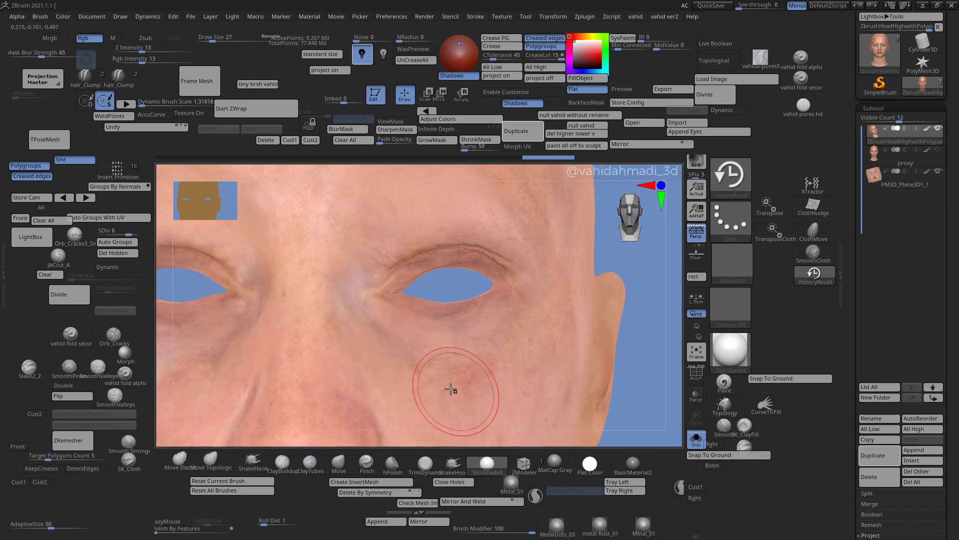
Transfer the recalled colour onto the lips and the skin around the mouth with HistoryRecall.
key("ctrl+z")
key("ctrl+z")
key("ctrl+z")
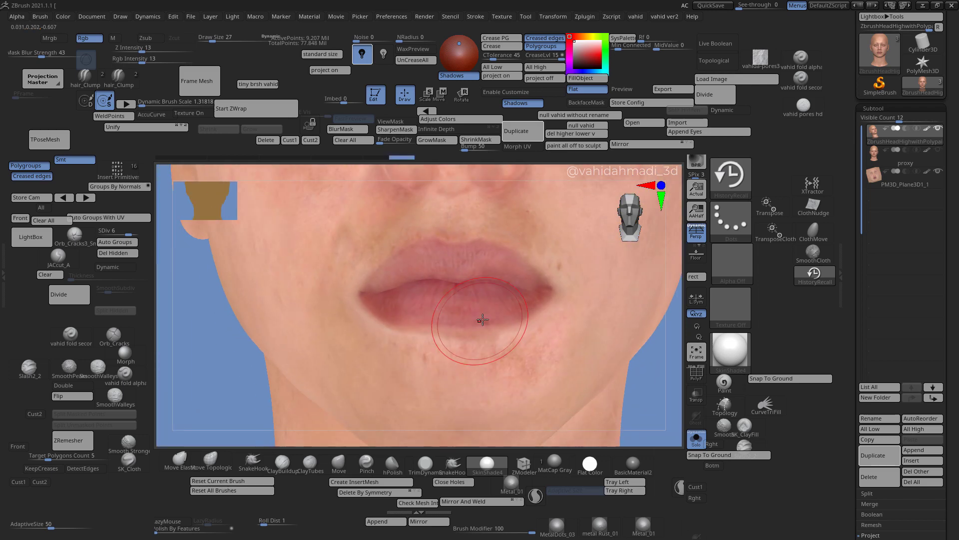
key("ctrl+shift+z")
key("ctrl+shift+z")
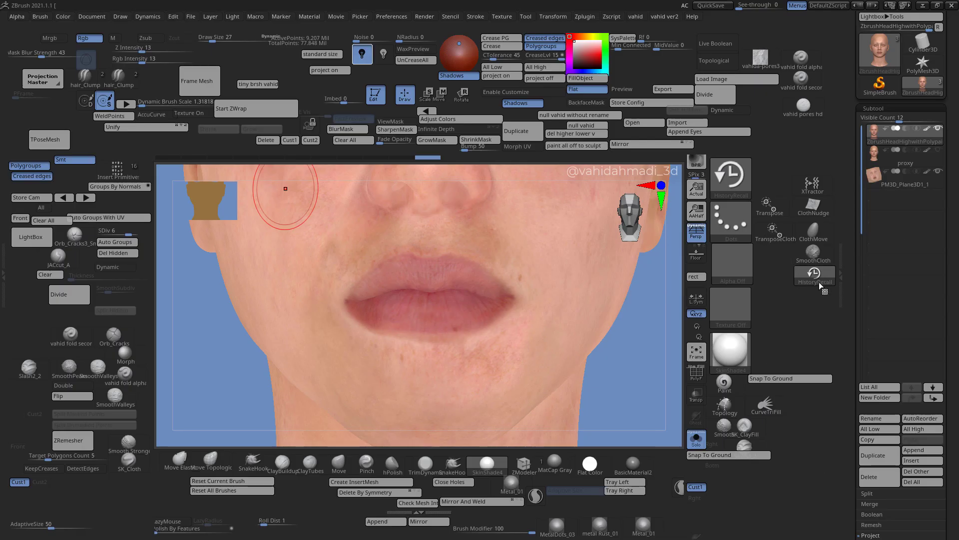
Select the PM3D_Plane3D1_1 subtool and examine its facial skin texture up close around the cheek and under-eye area.
left_click(880, 181)
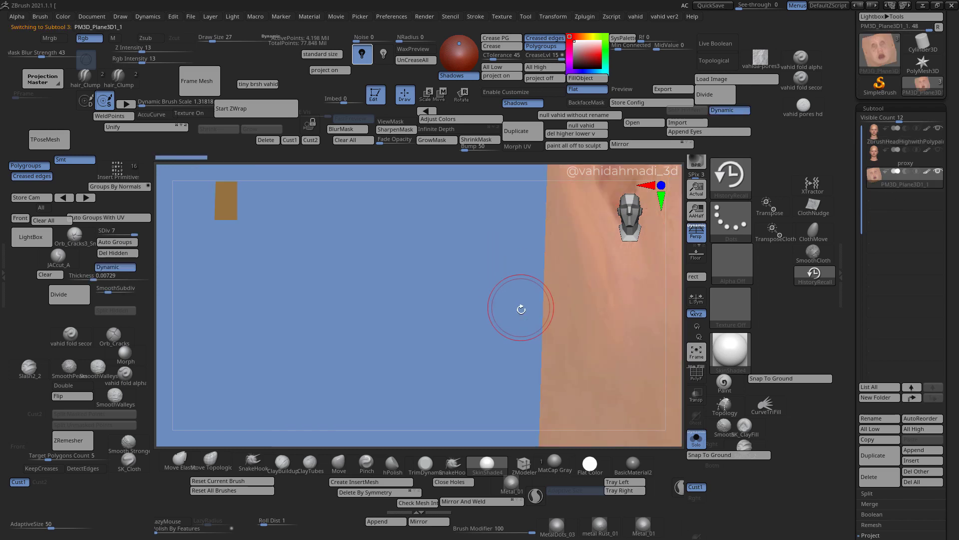
key("f")
mouse_move(501, 279)
right_mouse_down("ctrl")
mouse_move(459, 305)
mouse_move(425, 364)
right_mouse_up("ctrl")
mouse_move(424, 323)
right_mouse_down("alt")
mouse_move(410, 389)
mouse_move(460, 298)
mouse_move(462, 227)
mouse_move(457, 385)
right_mouse_up("alt")
mouse_move(439, 255)
right_mouse_down("ctrl")
mouse_move(466, 274)
mouse_move(480, 389)
right_mouse_up("ctrl")
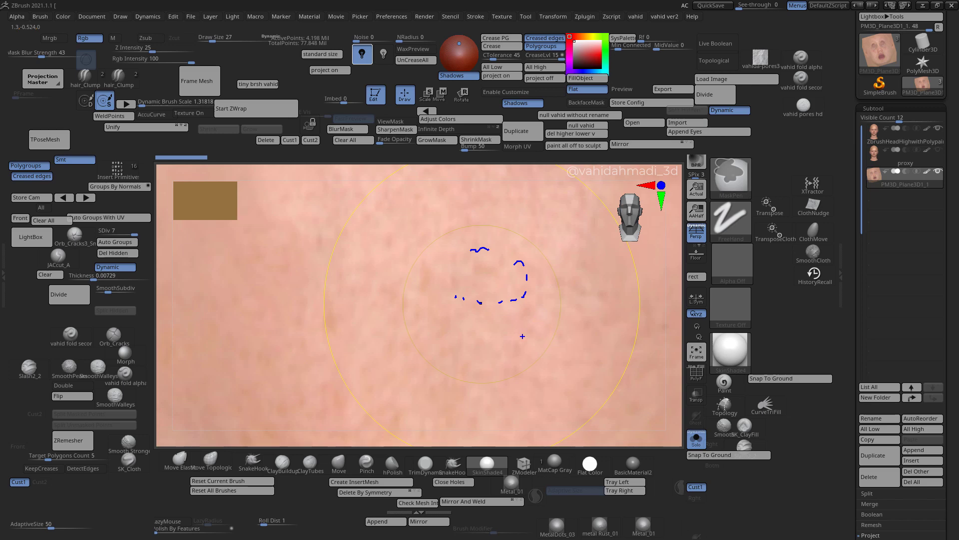
mouse_move(406, 349)
right_mouse_down("ctrl")
mouse_move(409, 334)
mouse_move(399, 353)
mouse_move(408, 355)
mouse_move(445, 236)
right_mouse_up("ctrl")
right_click_drag(358, 307, 451, 340, "ctrl")
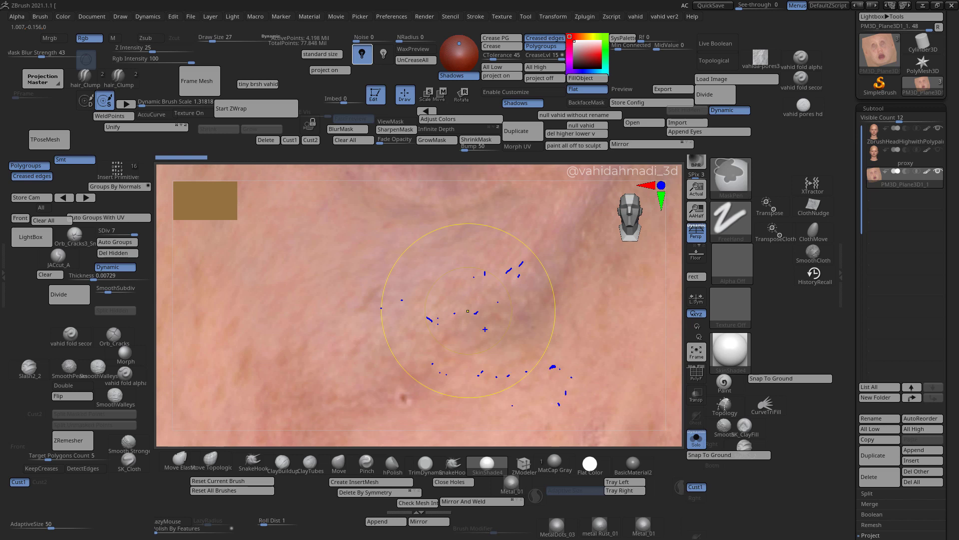
mouse_move(530, 335)
right_mouse_down("ctrl")
mouse_move(520, 325)
mouse_move(535, 320)
mouse_move(497, 277)
right_mouse_up("ctrl")
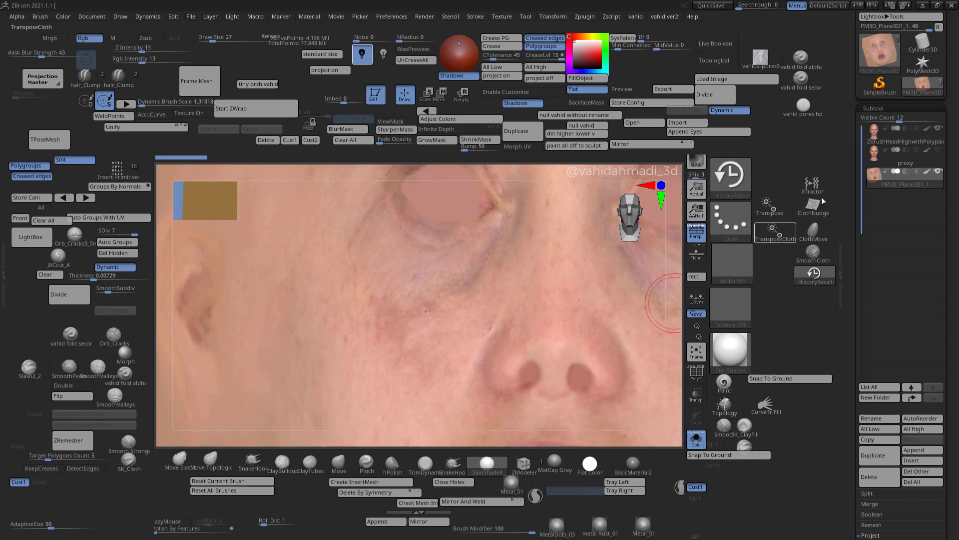
Select the ZbrushHeadHighwithPolypaint subtool and examine the transferred polypaint around the eyes, nose and mouth.
left_click(902, 134)
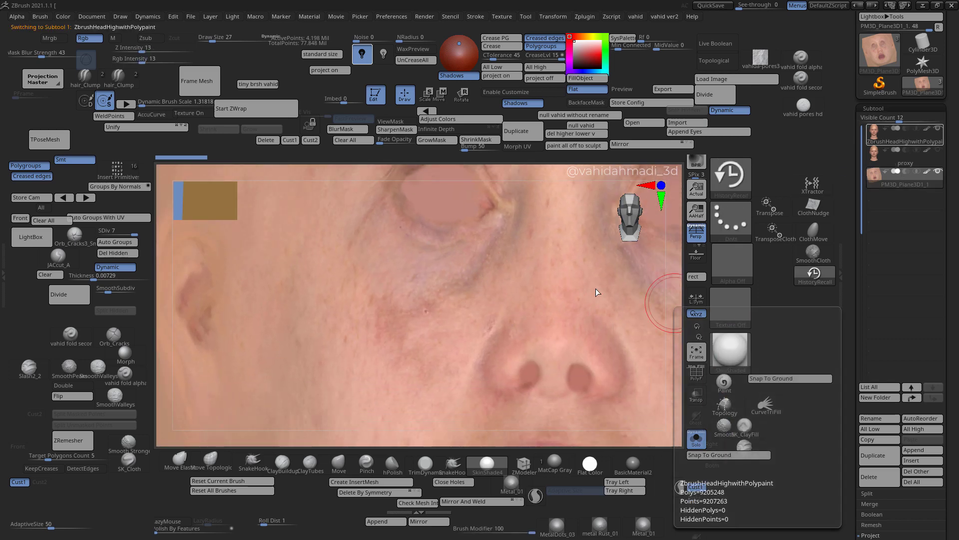
right_click_drag(380, 333, 486, 380, "alt")
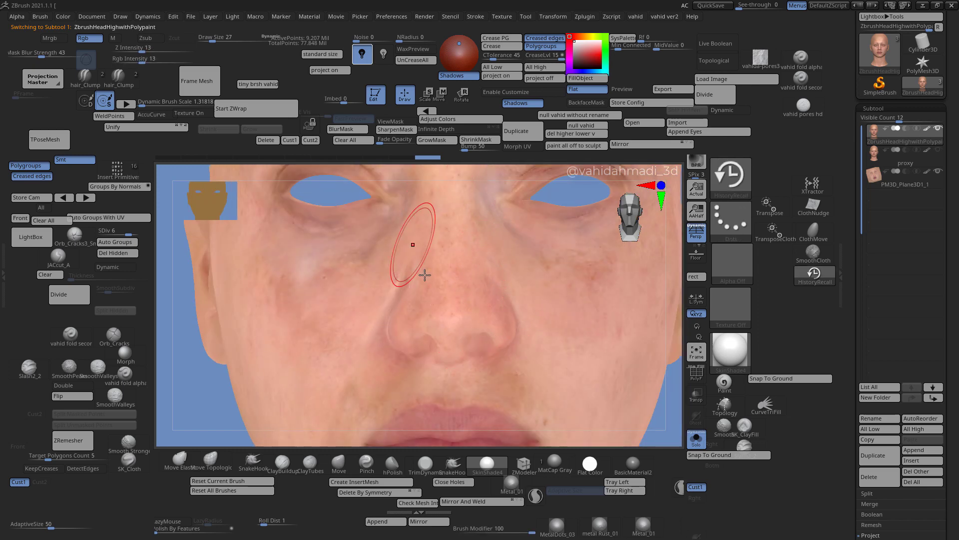
right_click_drag(434, 291, 445, 256, "alt")
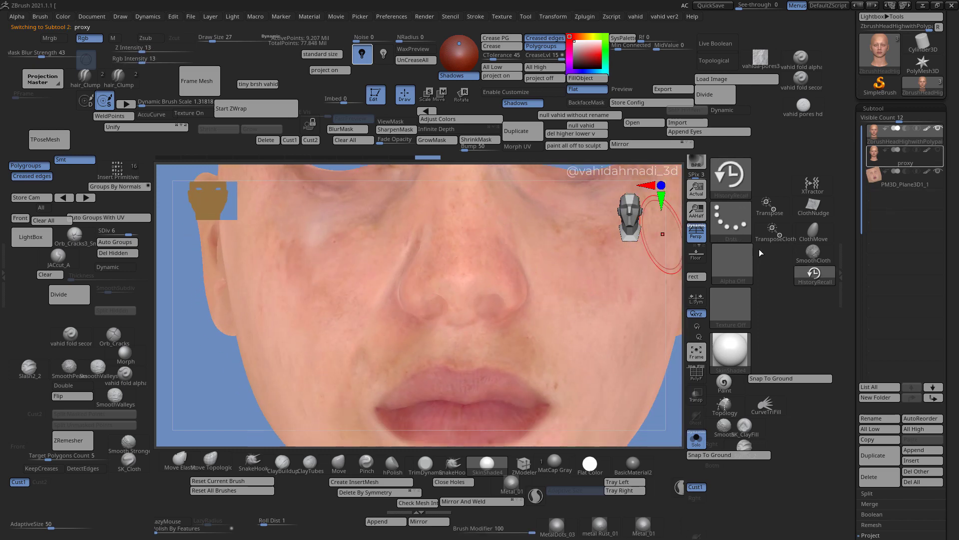
Select the proxy subtool and clear the mask beside its nose.
right_click_drag(387, 299, 156, 355, "ctrl")
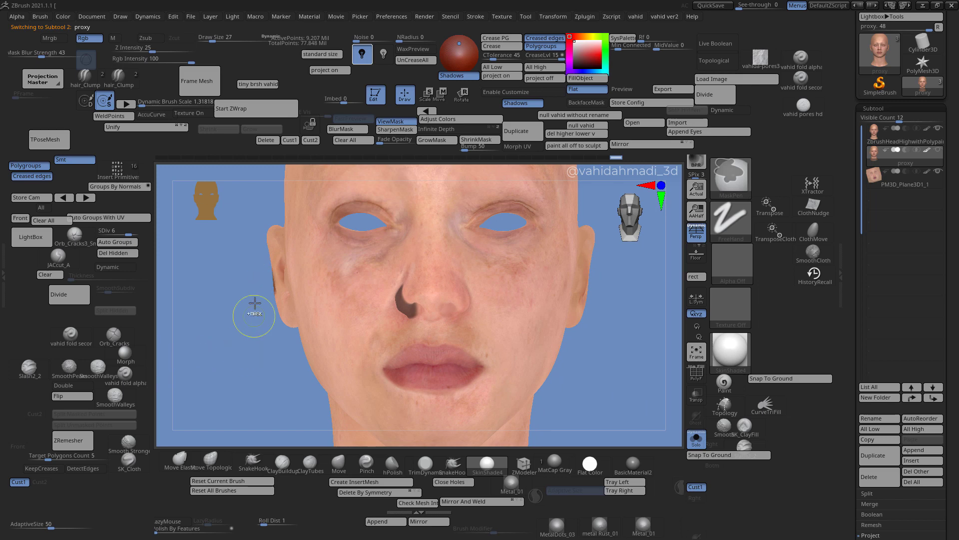
left_click_drag(236, 342, 246, 347, "ctrl")
right_click_drag(286, 364, 482, 337, "alt")
right_click_drag(482, 337, 450, 374, "ctrl")
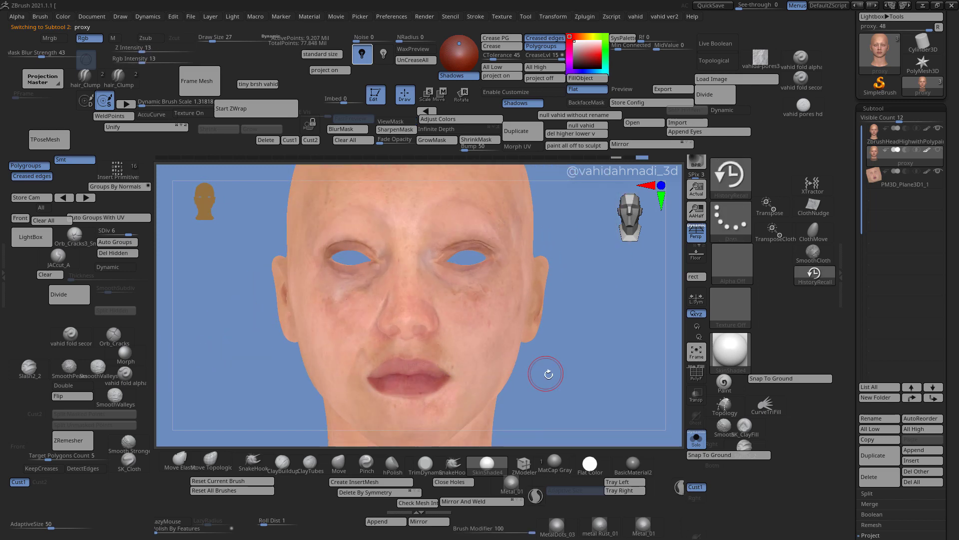
Increase the RGB contrast of the proxy's polypaint with Adjust Colors and apply the change.
left_click(433, 120)
left_click_drag(618, 354, 598, 285)
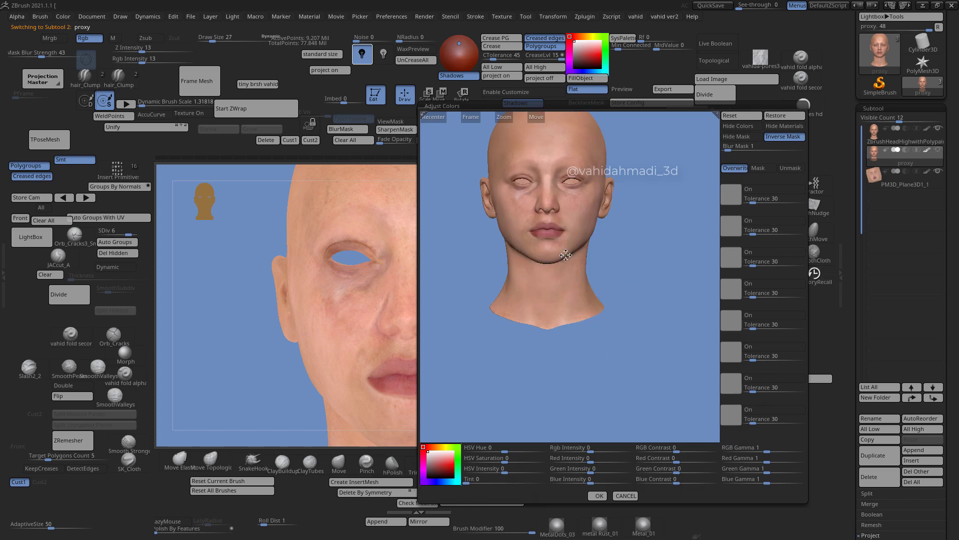
right_click_drag(565, 256, 457, 139, "ctrl")
left_click_drag(604, 301, 609, 366)
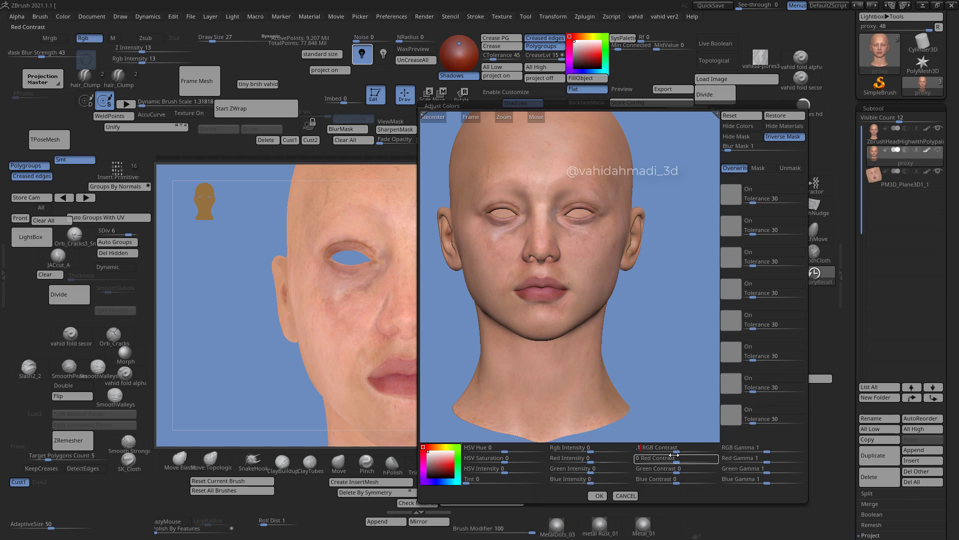
left_click(598, 495)
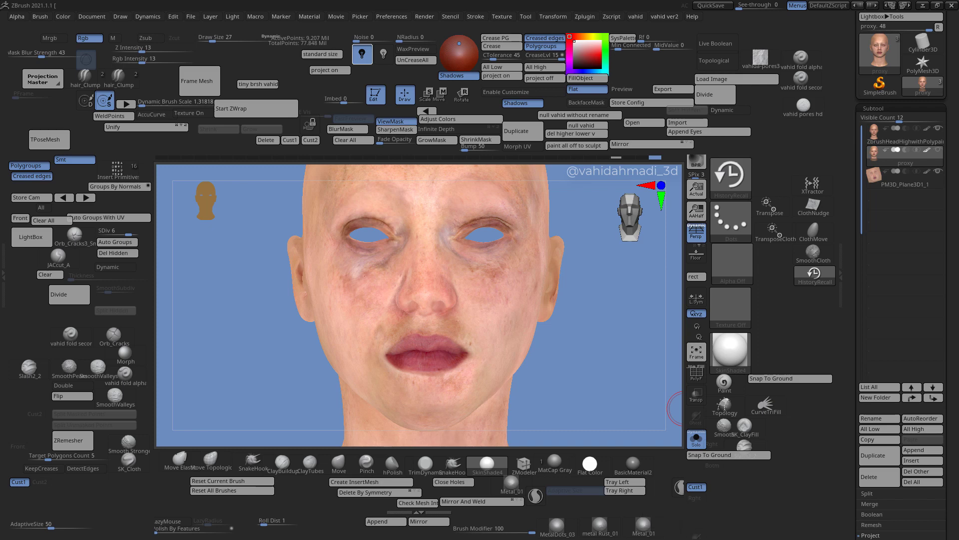
Locate the Adjust Colors option among the proxy's Polypaint settings.
scroll(940, 399, "down", 10)
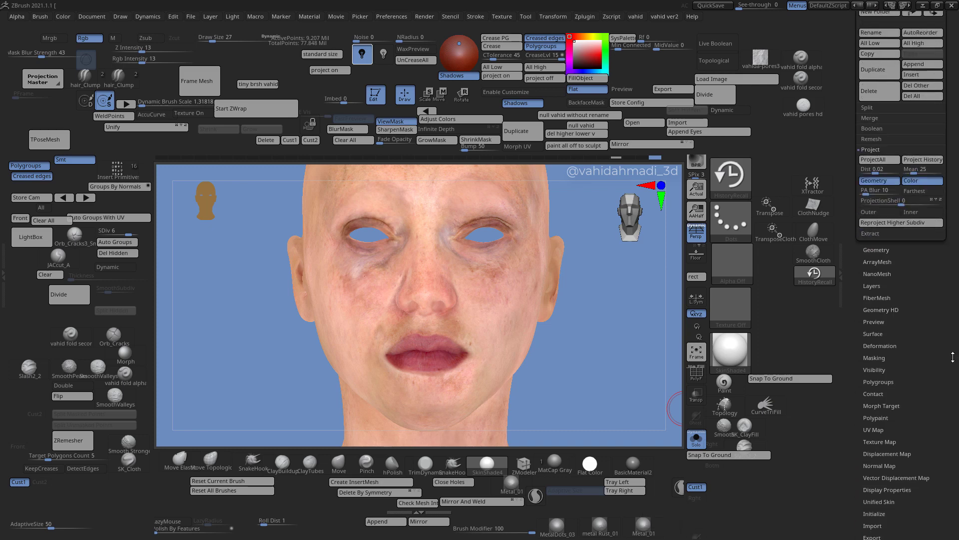
scroll(928, 330, "up", 1)
scroll(887, 351, "down", 10)
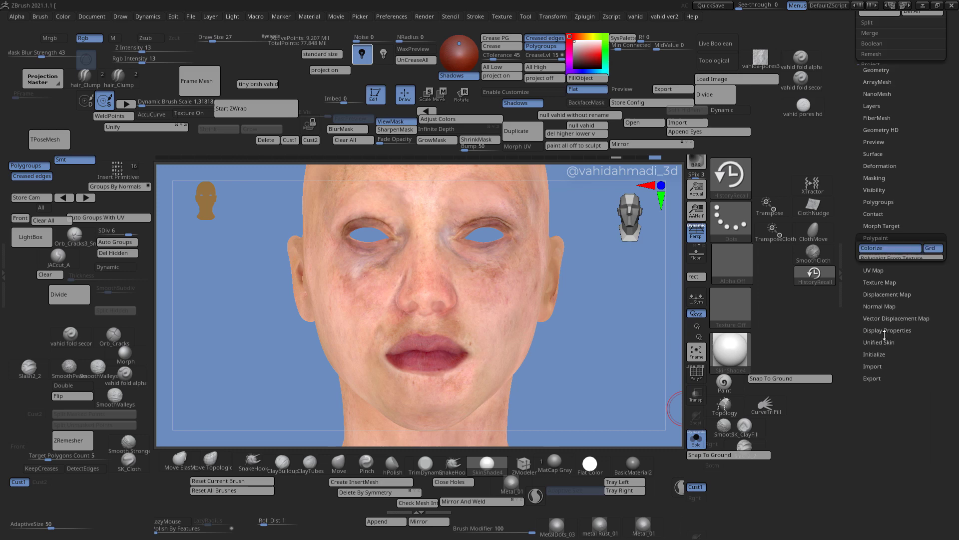
left_click_drag(880, 309, 877, 387)
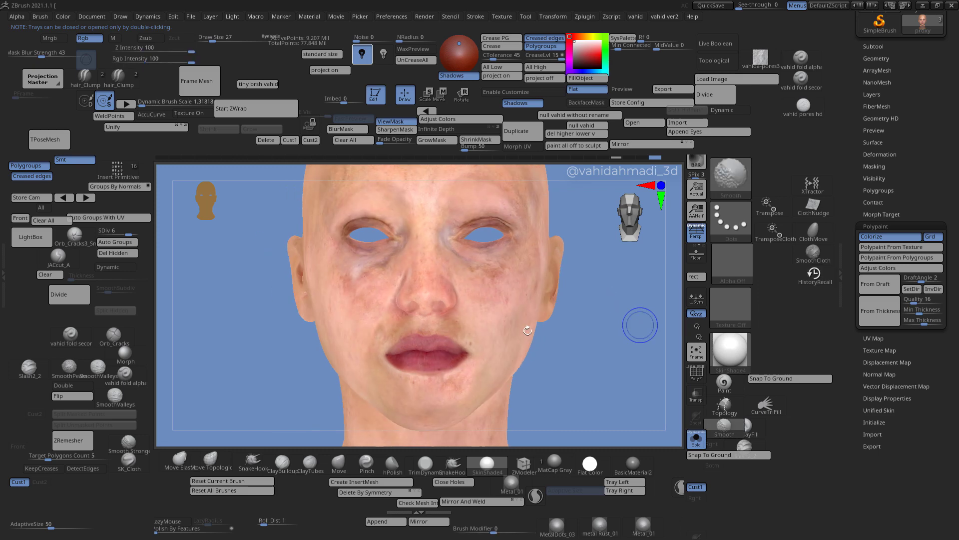
right_click_drag(459, 302, 448, 293, "alt")
left_click_drag(903, 154, 902, 173)
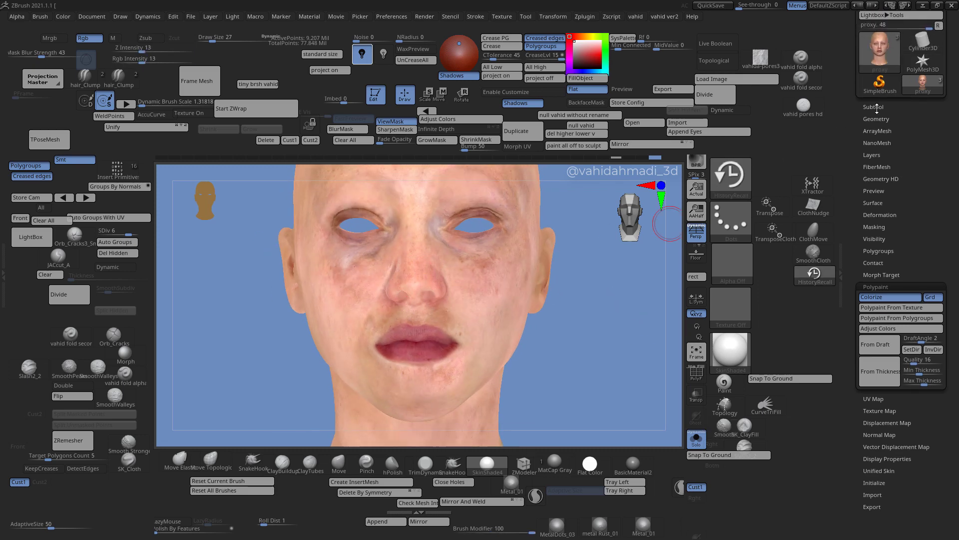
Mark the proxy's contrast-adjusted history state as the recall source and make the ZbrushHeadHighwithPolypaint subtool active.
left_click(874, 107)
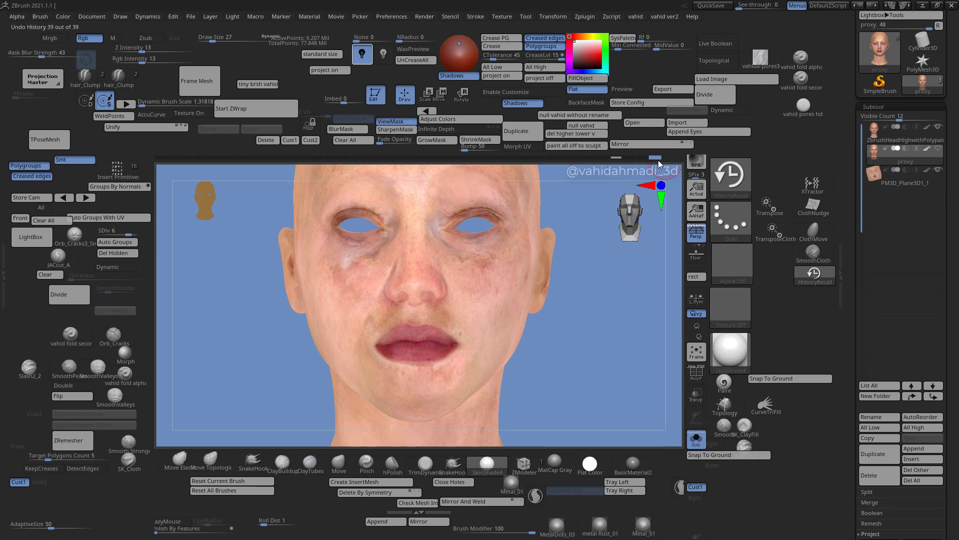
mouse_move(655, 159)
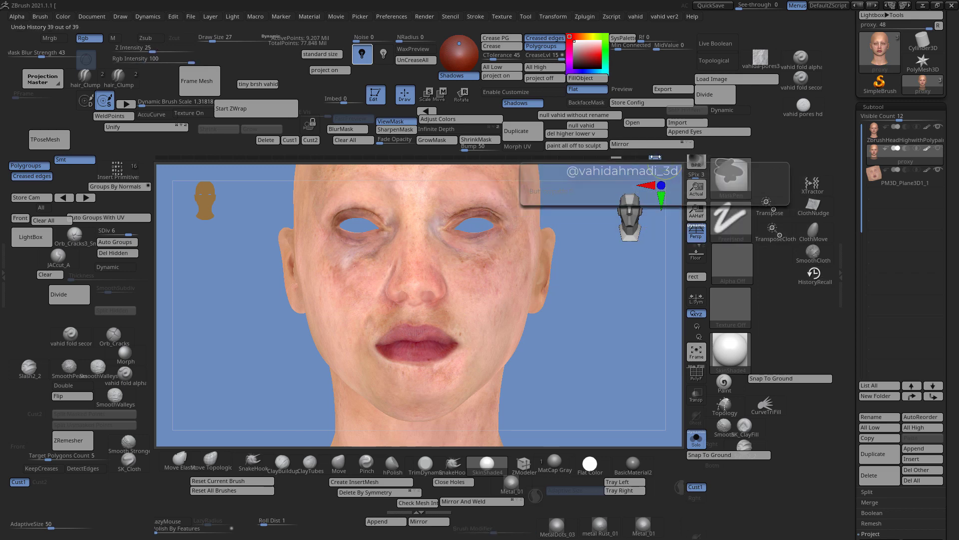
left_click(656, 159, "ctrl")
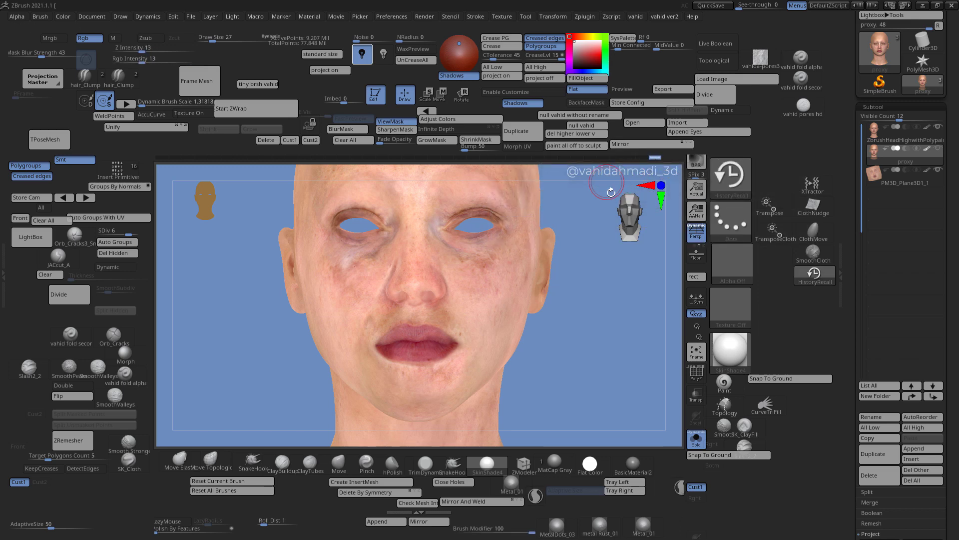
left_click(884, 134)
right_click_drag(493, 366, 537, 342, "alt")
mouse_move(457, 265)
right_mouse_down("alt")
mouse_move(478, 327)
mouse_move(799, 266)
right_mouse_up("alt")
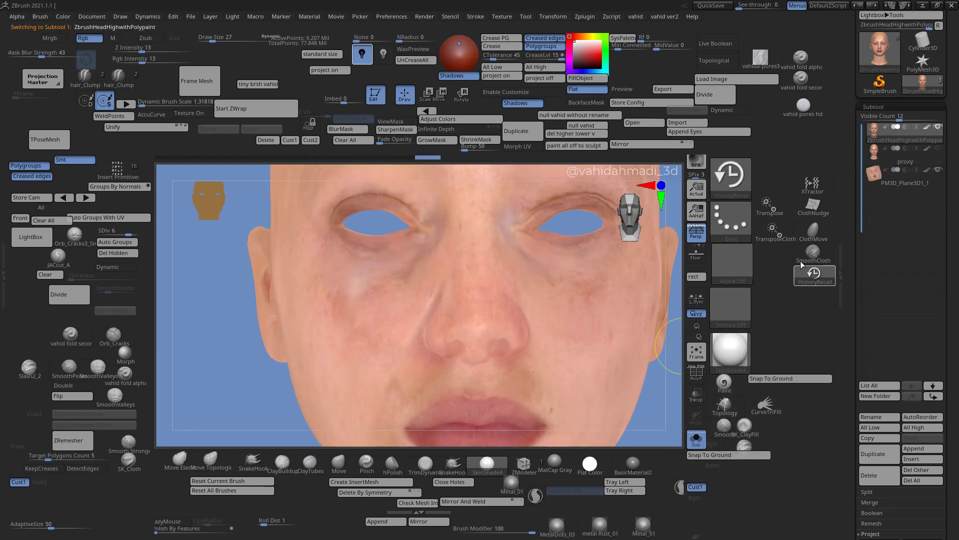
Set the HistoryRecall brush to the Spray stroke with reduced colour variance and assign Alpha 08.
left_click(731, 221)
left_click(589, 231)
left_click(731, 220)
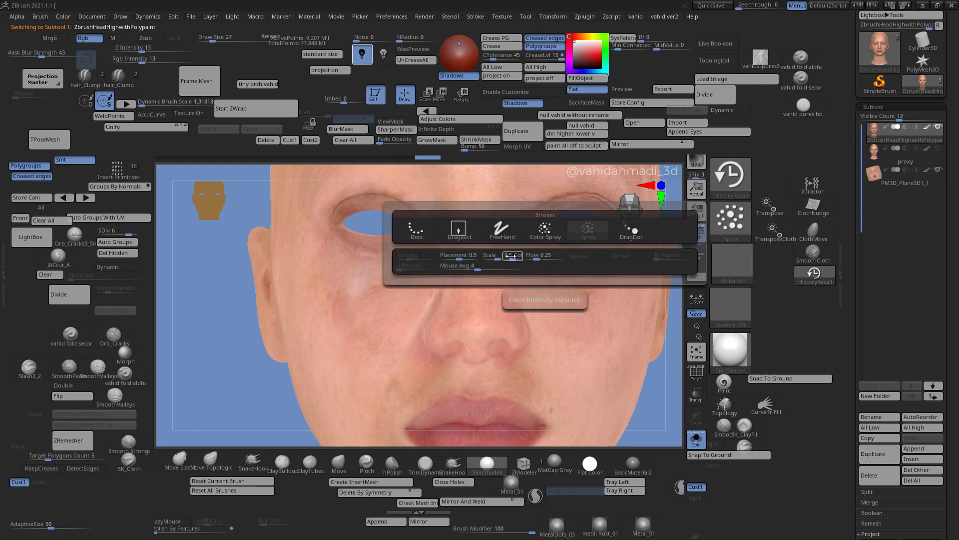
left_click_drag(511, 255, 501, 256)
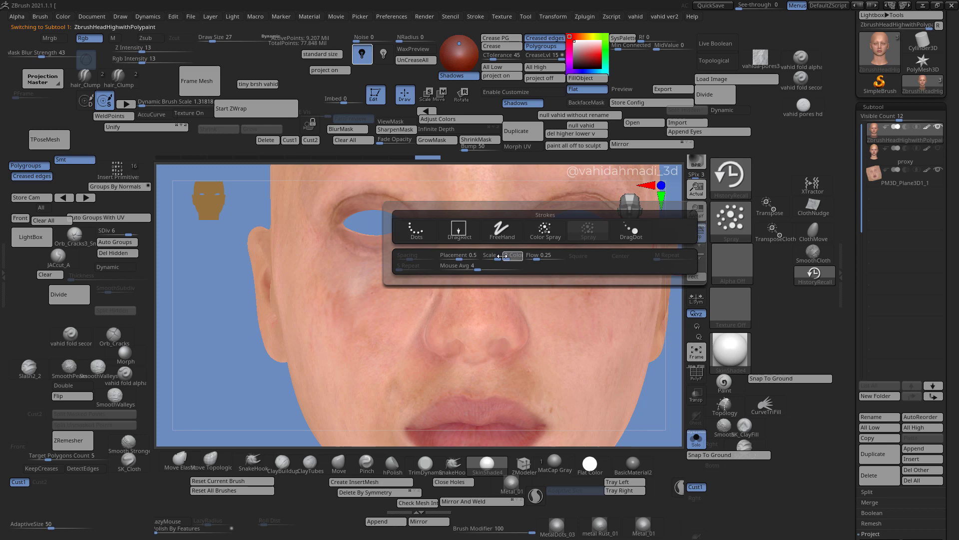
left_click(731, 264)
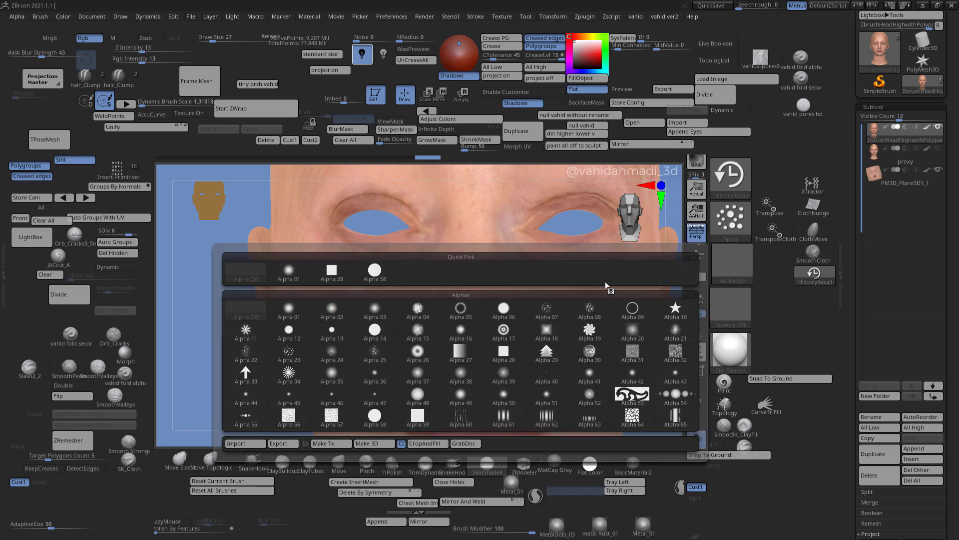
left_click(585, 316)
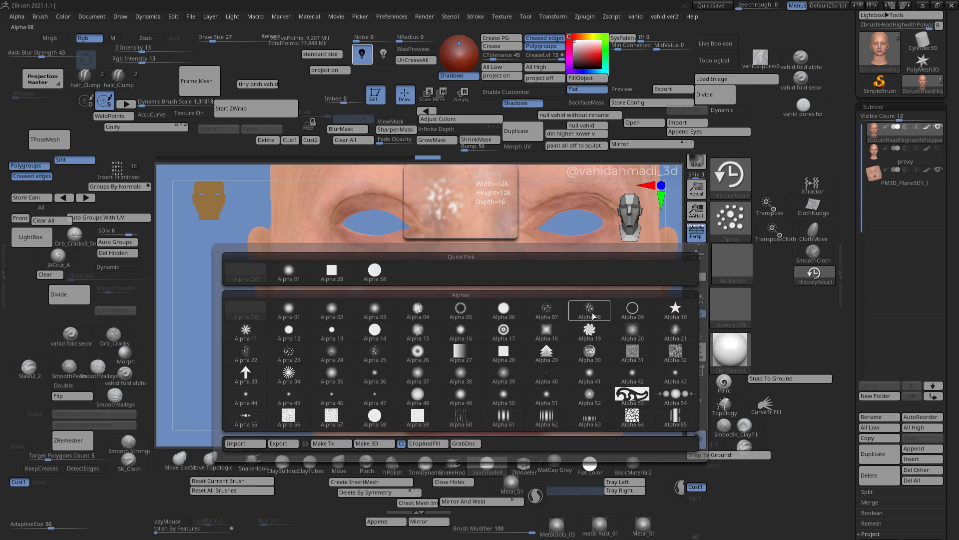
Set the brush's Brush Imperfection to about 0.79 and add a small amount of Stroke Jitter.
left_click(475, 16)
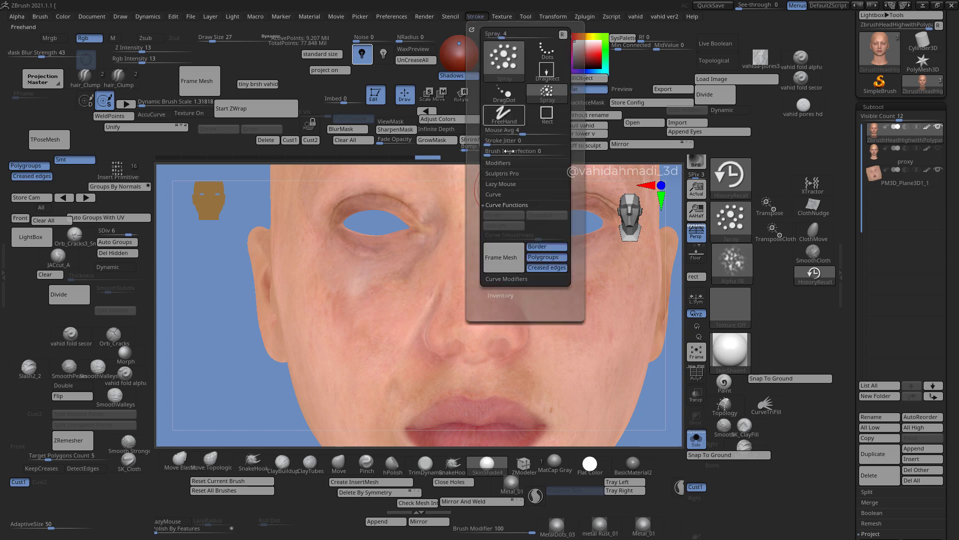
left_click_drag(496, 152, 513, 153)
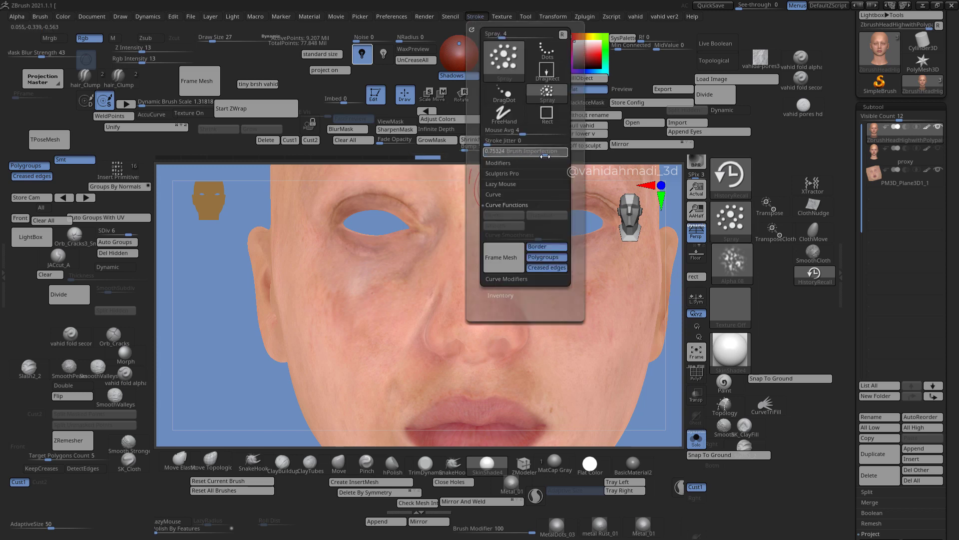
left_click_drag(493, 142, 498, 142)
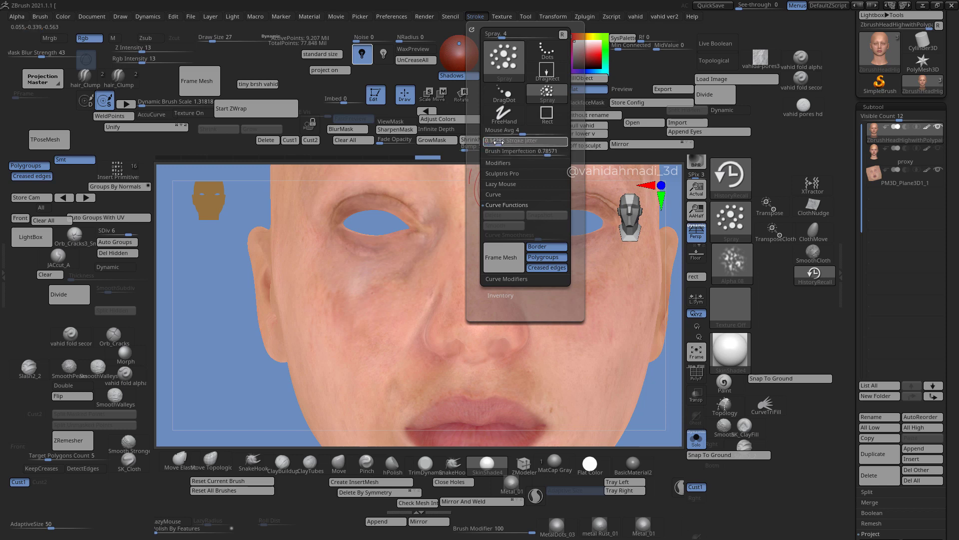
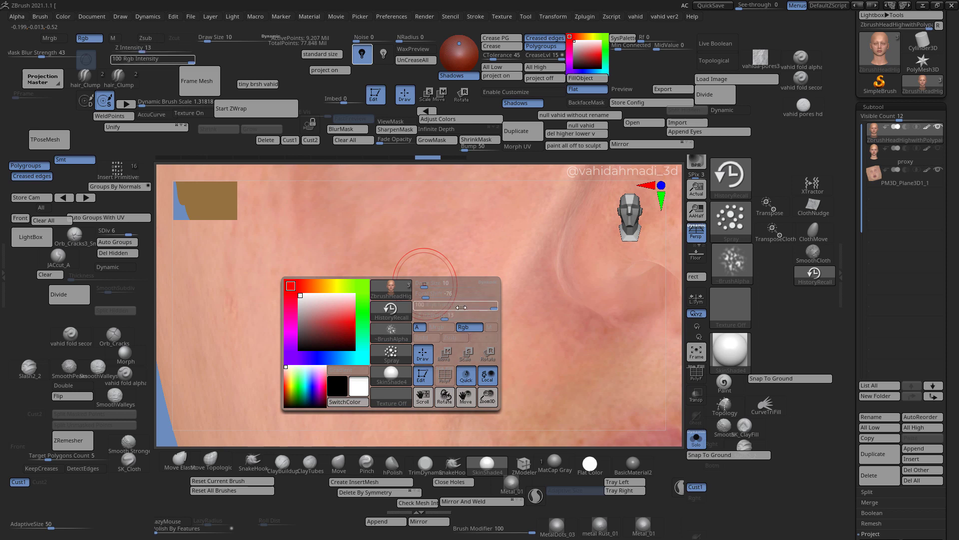
Set the RGB intensity to 7 and spray the high-contrast recalled colour over the cheek beside the nose.
left_click_drag(463, 305, 438, 306)
key("Return")
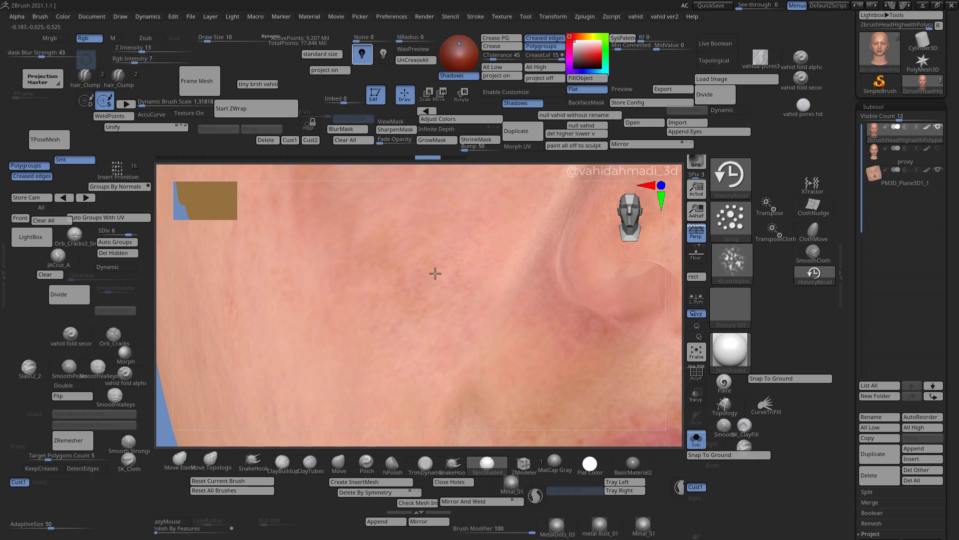
right_click_drag(454, 290, 439, 309, "ctrl")
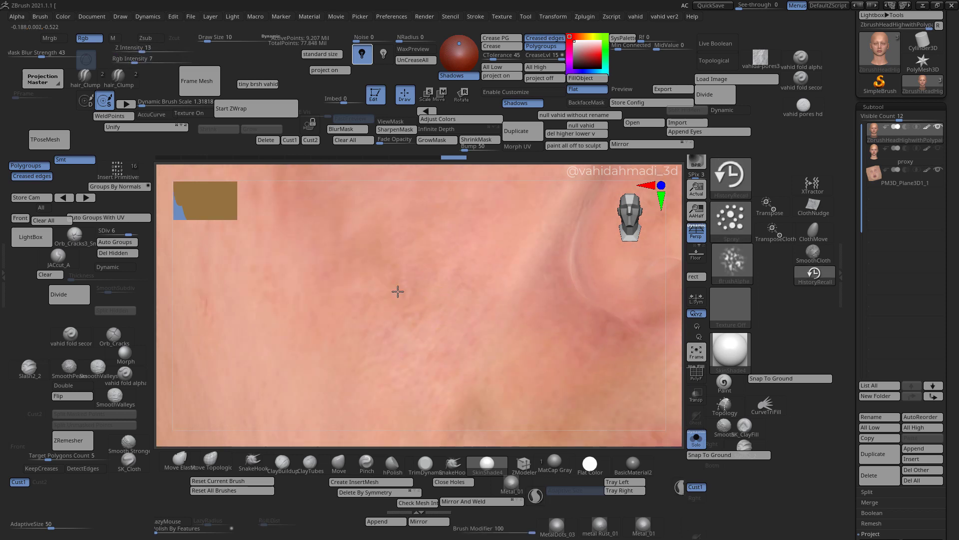
key("ctrl+shift+z")
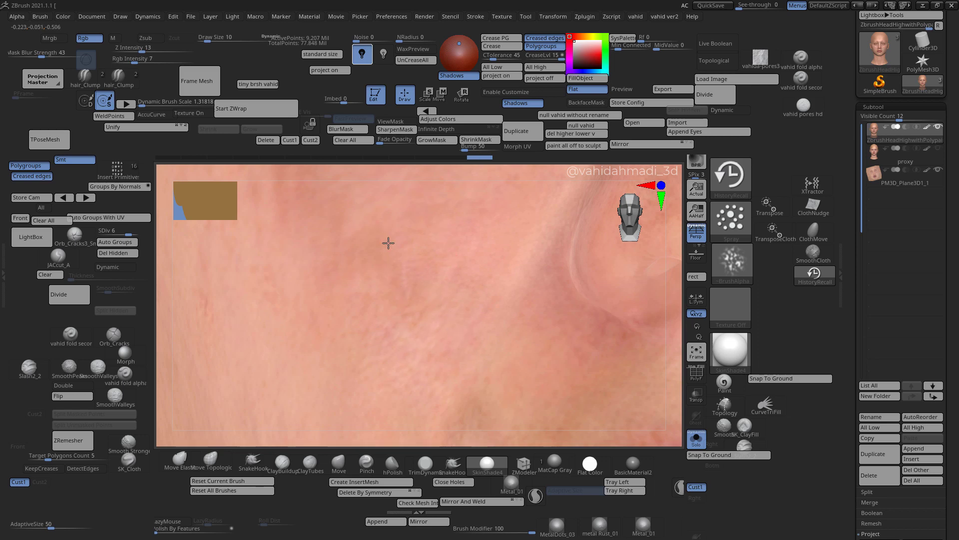
key("ctrl+shift+z")
key("ctrl+shift+z")
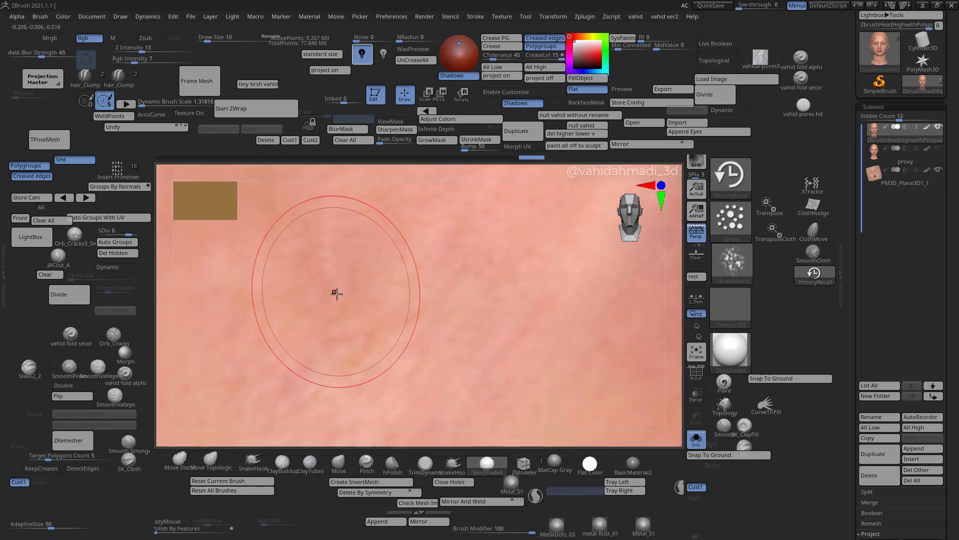
Try spraying the recalled colour on the cheek at RGB intensity 100 and undo the last stroke.
key("space")
left_click_drag(359, 315, 421, 320)
left_click_drag(470, 283, 441, 295)
right_click_drag(433, 292, 424, 199, "ctrl")
mouse_move(465, 349)
right_mouse_down("ctrl")
mouse_move(465, 302)
mouse_move(421, 250)
mouse_move(428, 217)
right_mouse_up("ctrl")
right_click_drag(408, 250, 412, 321, "alt")
mouse_move(385, 266)
left_mouse_down()
mouse_move(340, 272)
mouse_move(343, 281)
left_mouse_up()
key("ctrl+z")
Try further full-intensity cheek strokes with smaller and larger brush sizes, undoing the strokes.
key("[")
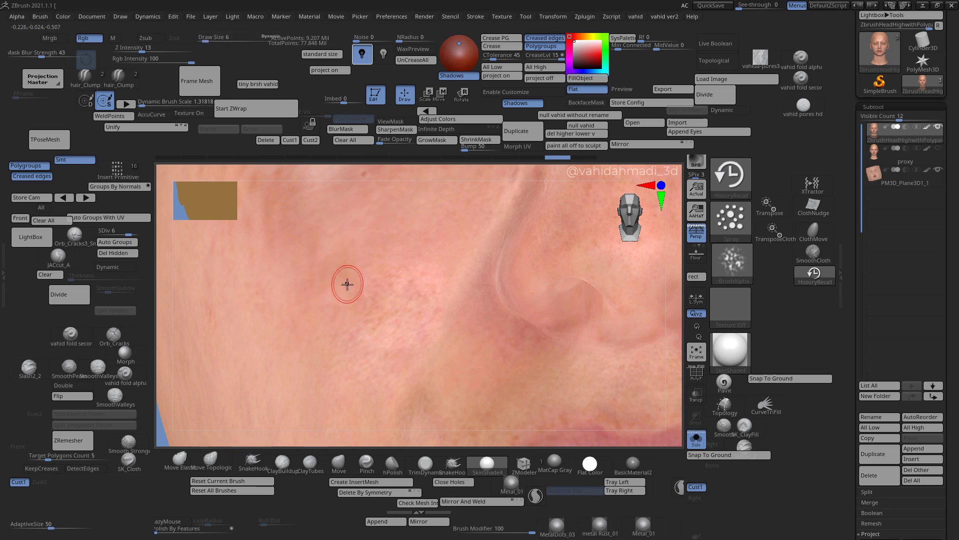
left_click_drag(349, 309, 353, 303)
key("]")
key("]")
left_click_drag(330, 235, 321, 249)
mouse_move(321, 250)
right_mouse_down("alt")
mouse_move(332, 281)
mouse_move(394, 214)
right_mouse_up("alt")
key("ctrl+z")
key("ctrl+z")
key("ctrl+z")
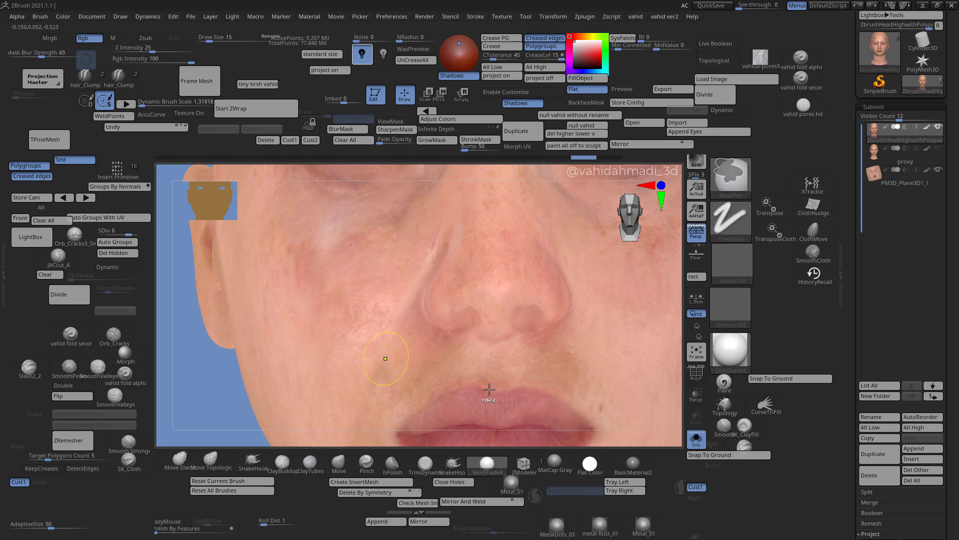
key("ctrl+z")
key("ctrl+z")
Spray the recalled colour onto the lower lip around the dark spot at RGB intensity 7, reducing the draw size to 10.
mouse_move(539, 320)
right_mouse_down("alt")
mouse_move(480, 298)
mouse_move(514, 306)
right_mouse_up("alt")
key("s")
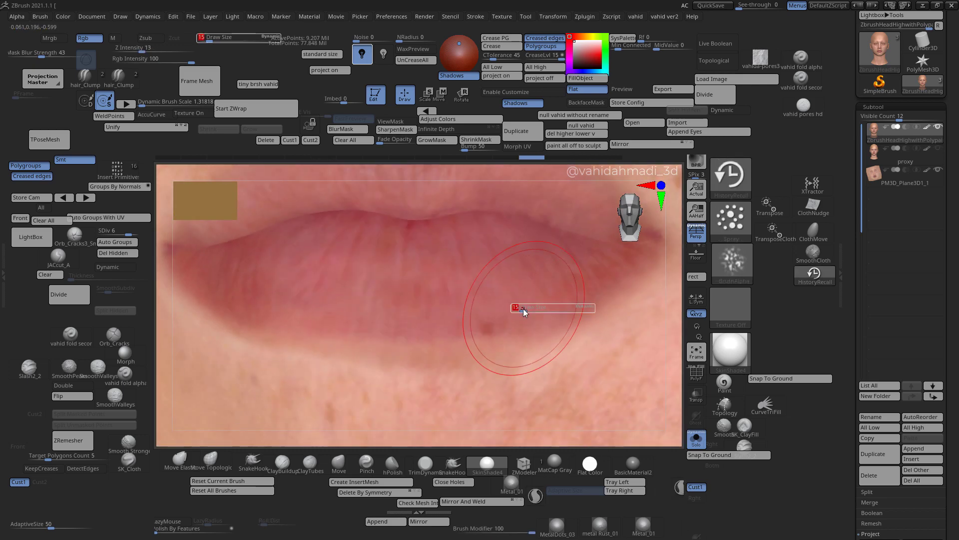
mouse_move(521, 310)
left_mouse_down()
mouse_move(508, 315)
mouse_move(540, 335)
mouse_move(527, 335)
mouse_move(511, 308)
left_mouse_up()
key("s")
key("space")
key("s")
left_click_drag(512, 309, 553, 303)
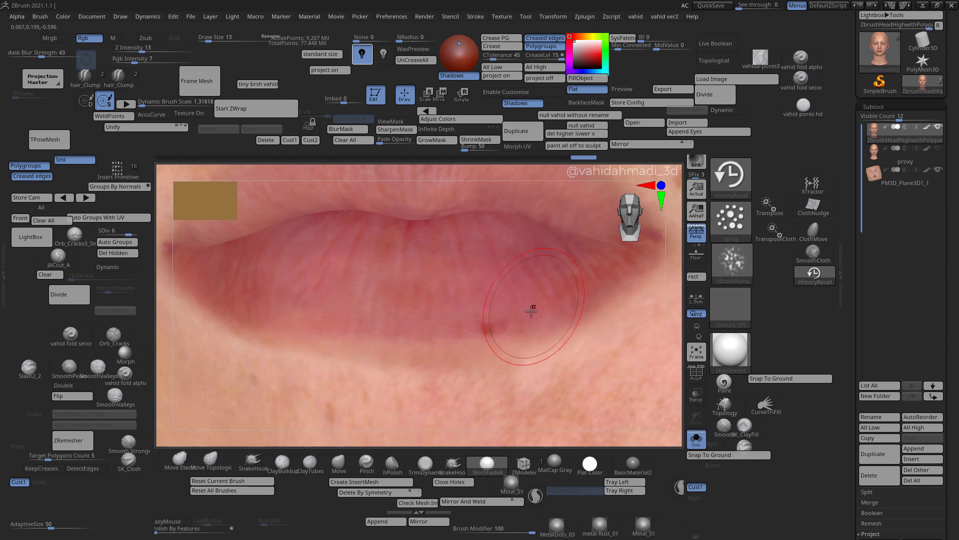
key("bracketleft")
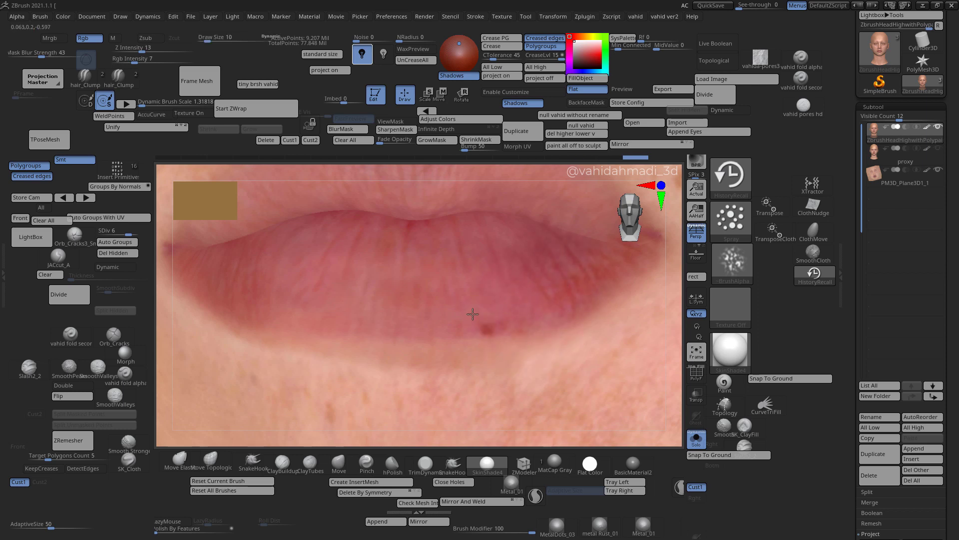
Undo the last lip stroke, raise the RGB intensity and spray stronger recalled colour across the lower lip.
key("ctrl+z")
key("space")
left_click(374, 333)
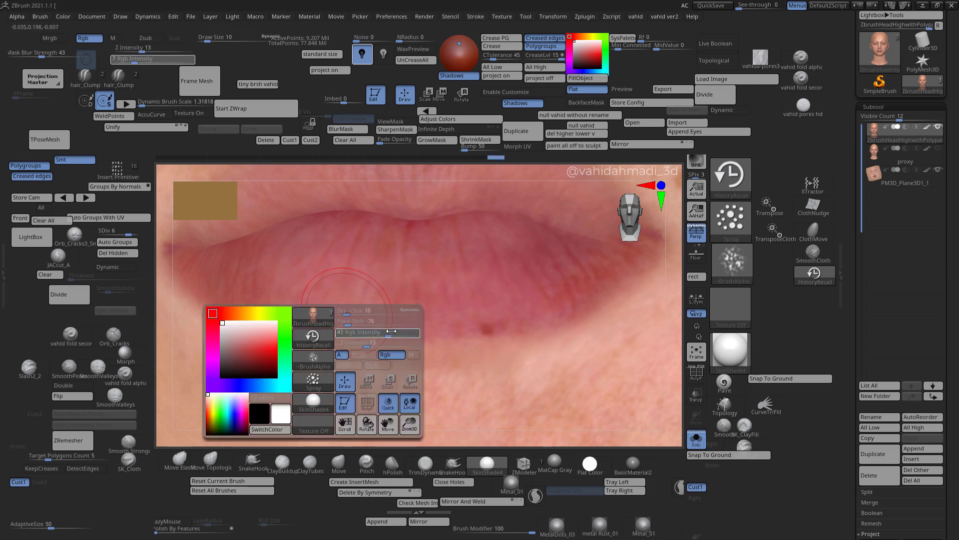
key("ctrl")
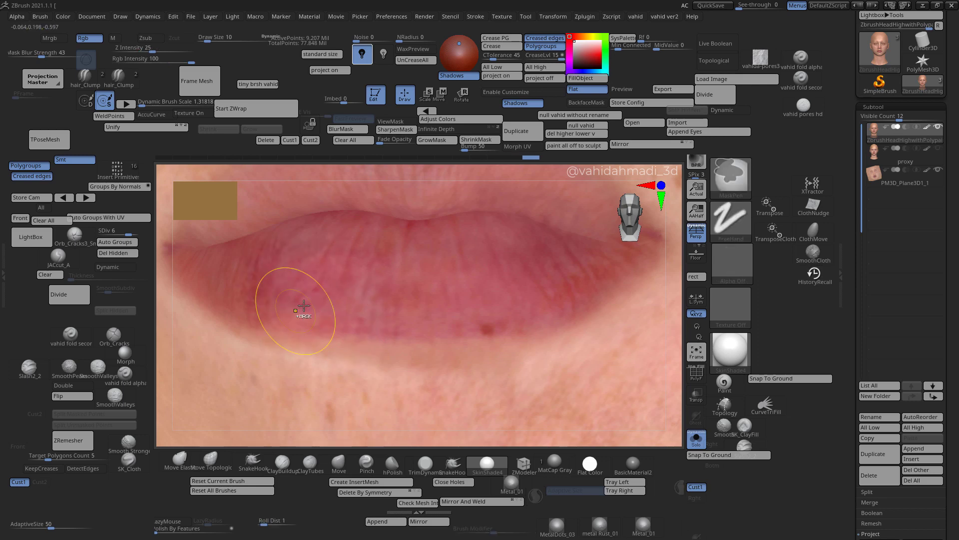
Undo the last lip stroke and spray the recalled colour over the lips at RGB intensity 46.
key("ctrl+z")
mouse_move(315, 308)
left_mouse_down()
mouse_move(244, 292)
mouse_move(282, 316)
left_mouse_up()
mouse_move(282, 315)
right_mouse_down("ctrl")
mouse_move(334, 257)
mouse_move(409, 310)
right_mouse_up("ctrl")
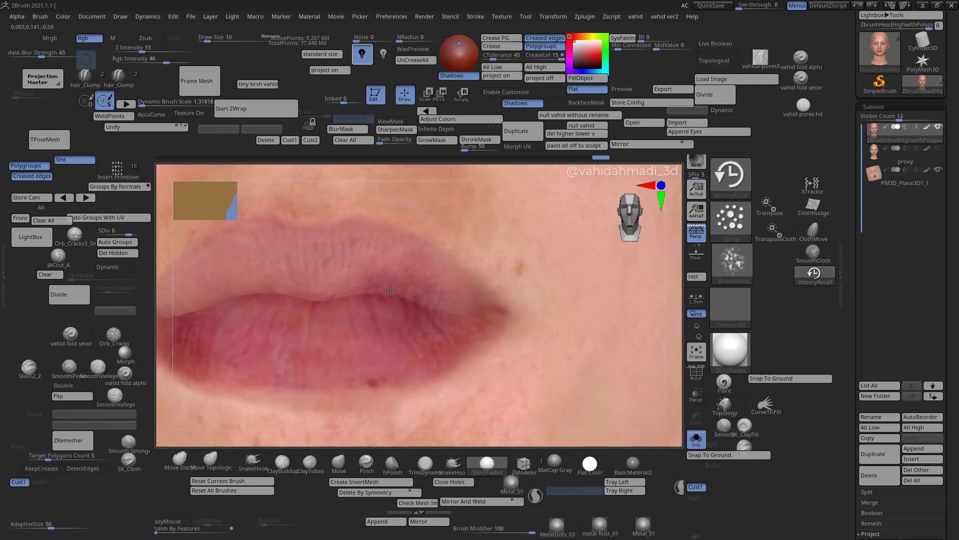
mouse_move(362, 276)
left_mouse_down()
mouse_move(300, 293)
mouse_move(234, 285)
left_mouse_up()
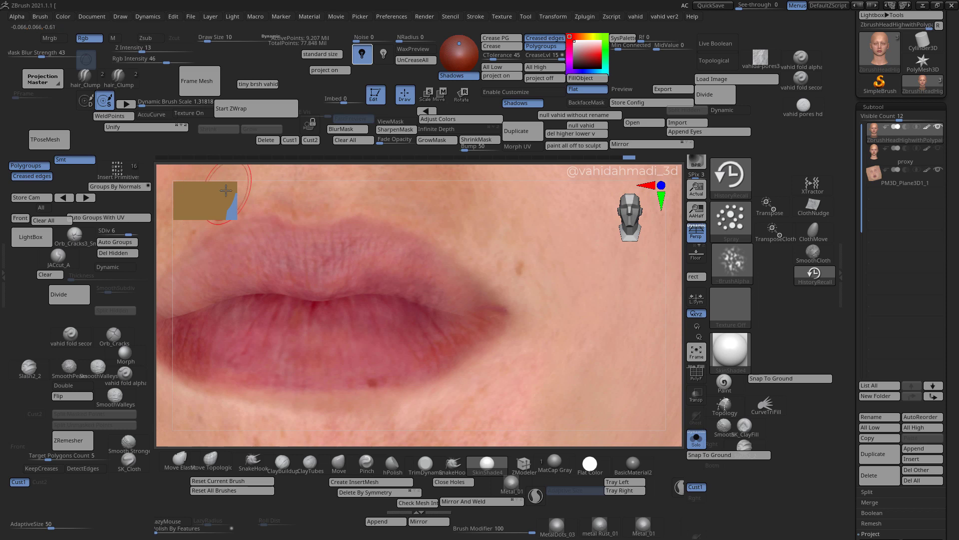
right_click_drag(386, 367, 554, 382, "alt")
mouse_move(555, 383)
right_mouse_down("ctrl")
mouse_move(568, 293)
mouse_move(481, 257)
right_mouse_up("ctrl")
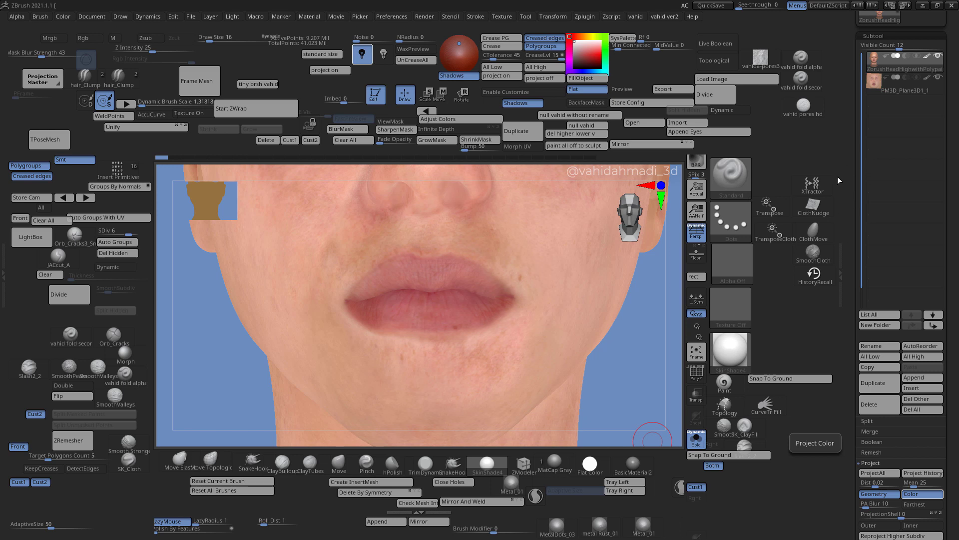
Choose the XTractor brush and set the width of alphas created from the brush to 512.
left_click(814, 185)
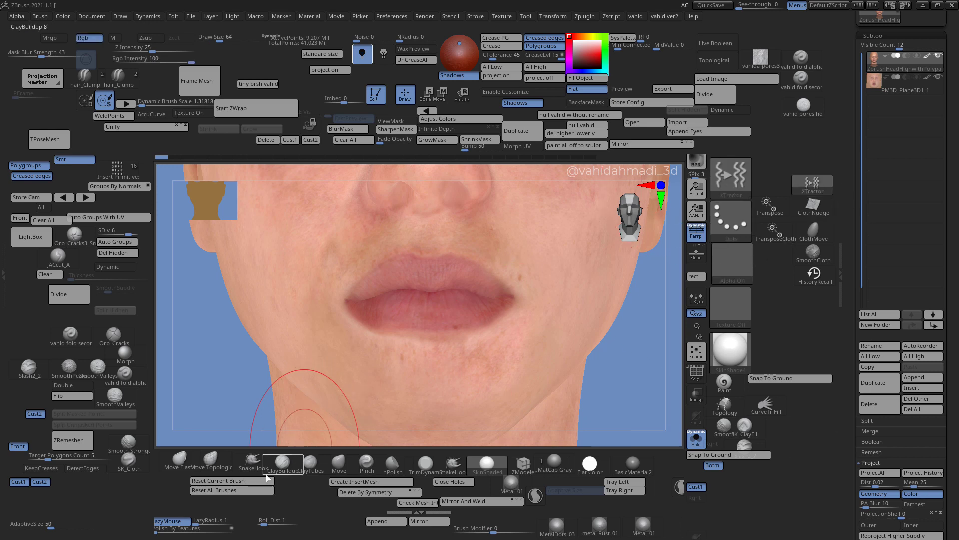
left_click(248, 489)
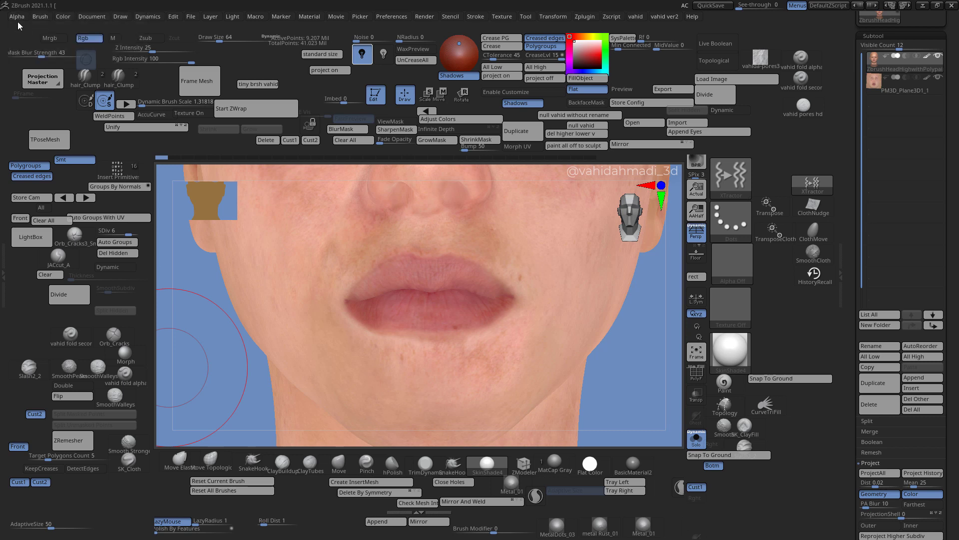
left_click(17, 16)
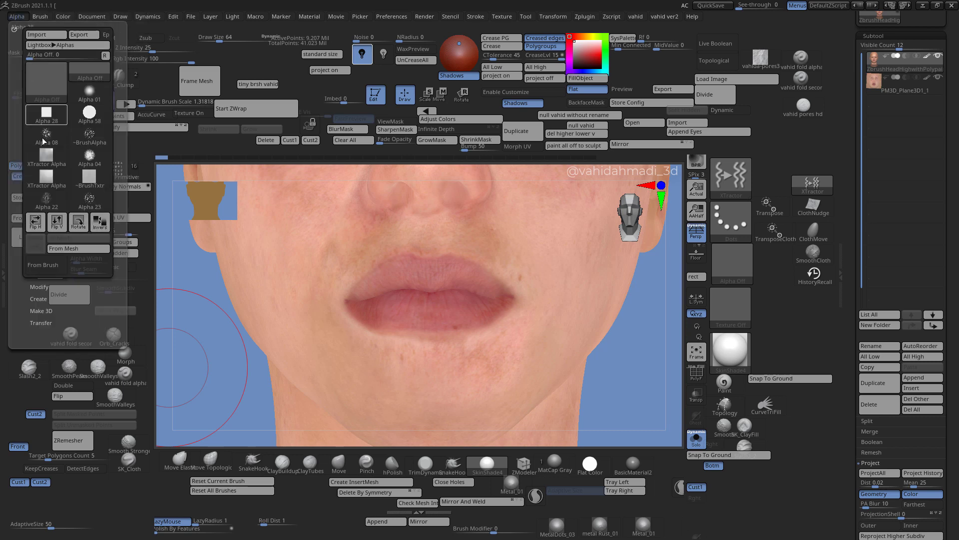
left_click(44, 265)
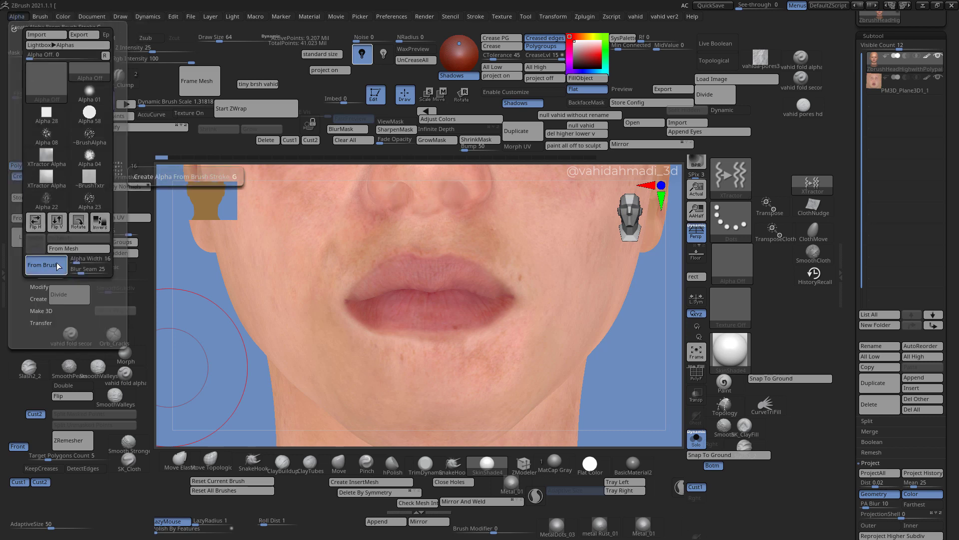
left_click(76, 260)
mouse_move(55, 186)
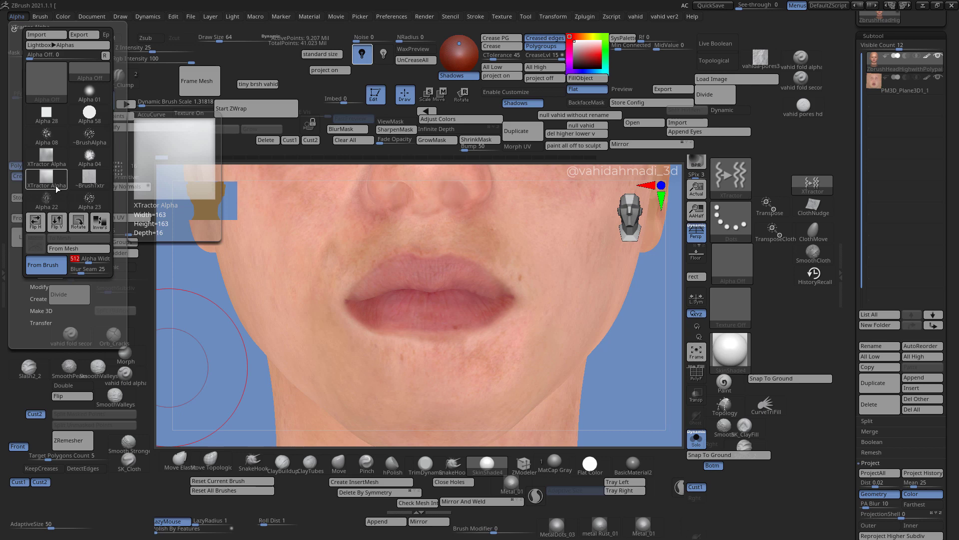
left_click(58, 189)
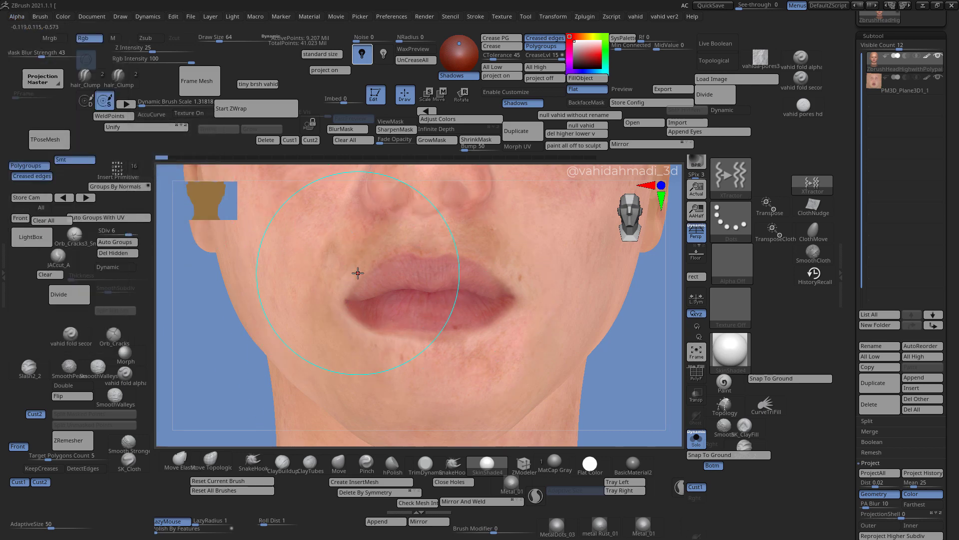
Set the XTractor stroke to DragRect and extract the forehead skin above the nose as an alpha and texture.
right_click_drag(410, 180, 379, 420, "alt")
mouse_move(442, 303)
right_mouse_down("ctrl")
mouse_move(441, 282)
mouse_move(523, 378)
mouse_move(510, 336)
mouse_move(431, 276)
right_mouse_up("ctrl")
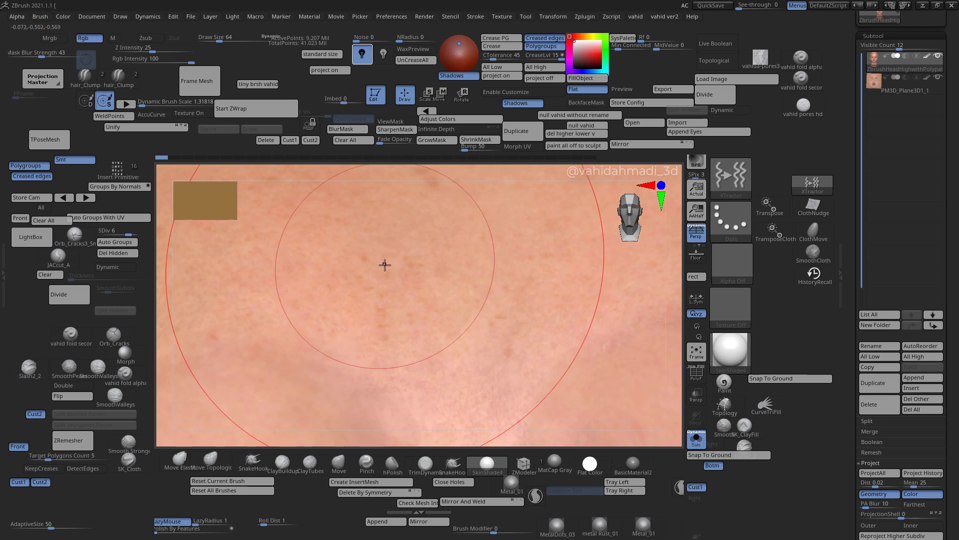
left_click_drag(375, 266, 415, 292, "shift")
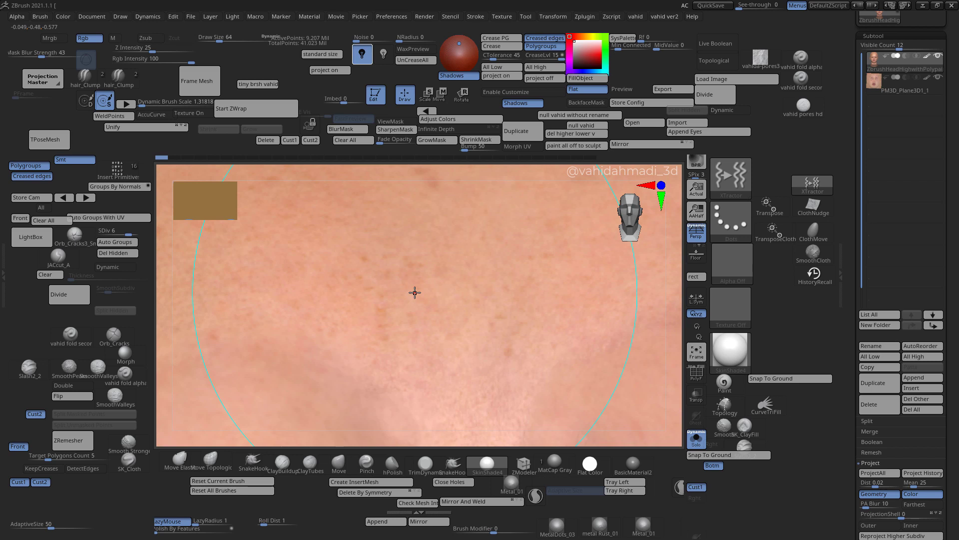
left_click_drag(415, 293, 361, 259, "shift")
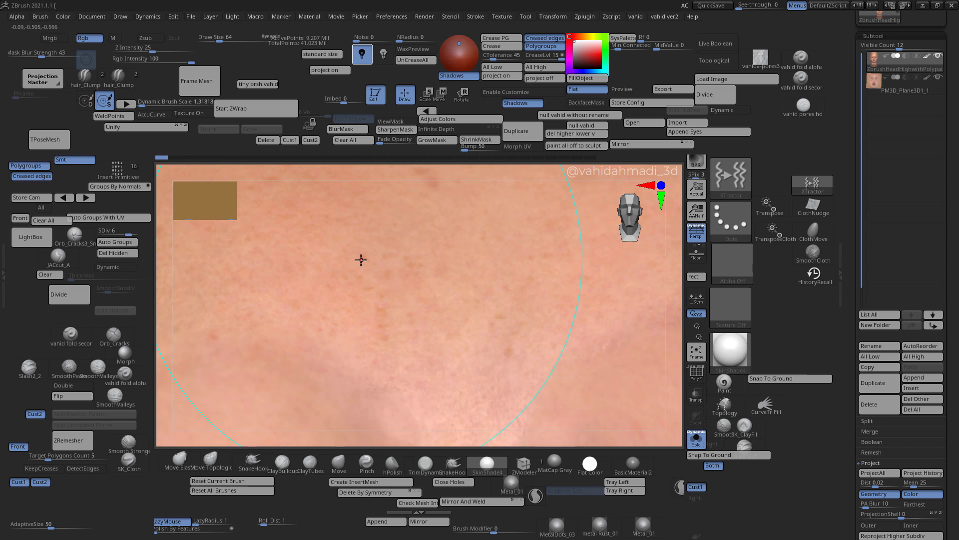
left_click(735, 221)
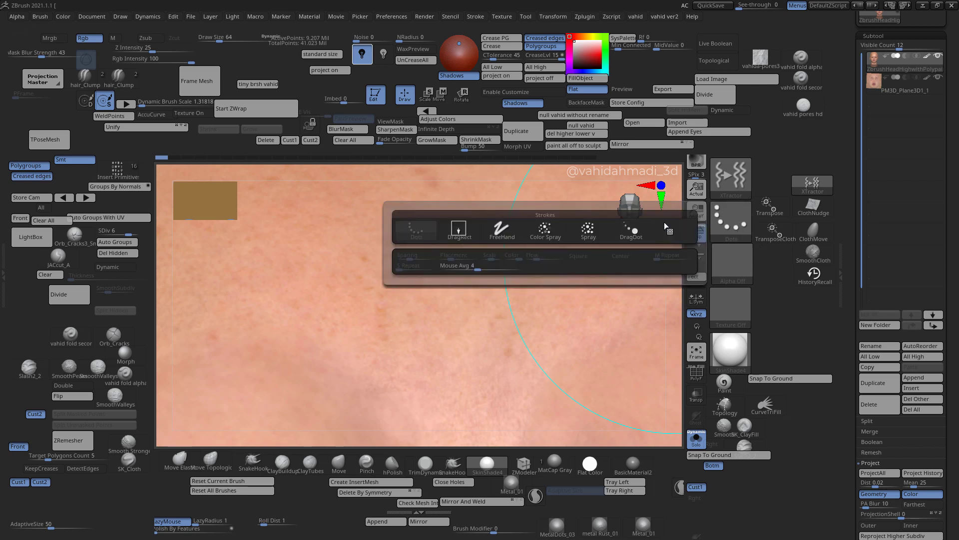
left_click(460, 229)
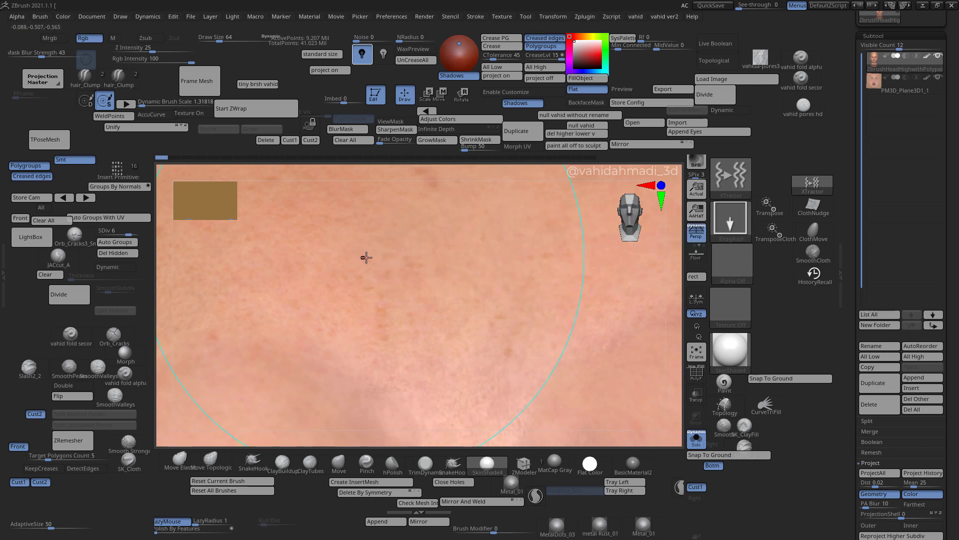
left_click_drag(366, 257, 400, 286)
left_click_drag(464, 275, 465, 275)
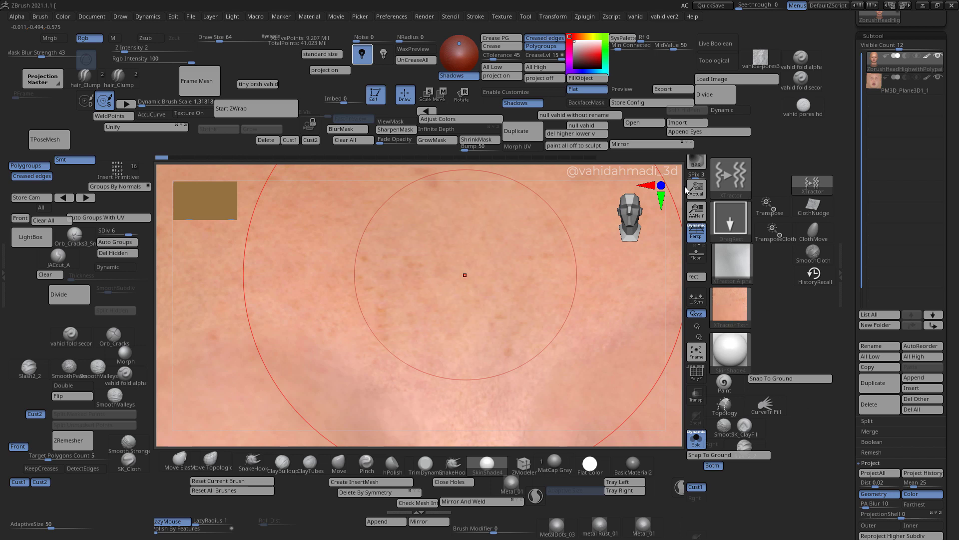
mouse_move(434, 282)
right_mouse_down("ctrl")
mouse_move(396, 278)
mouse_move(426, 293)
mouse_move(414, 291)
right_mouse_up("ctrl")
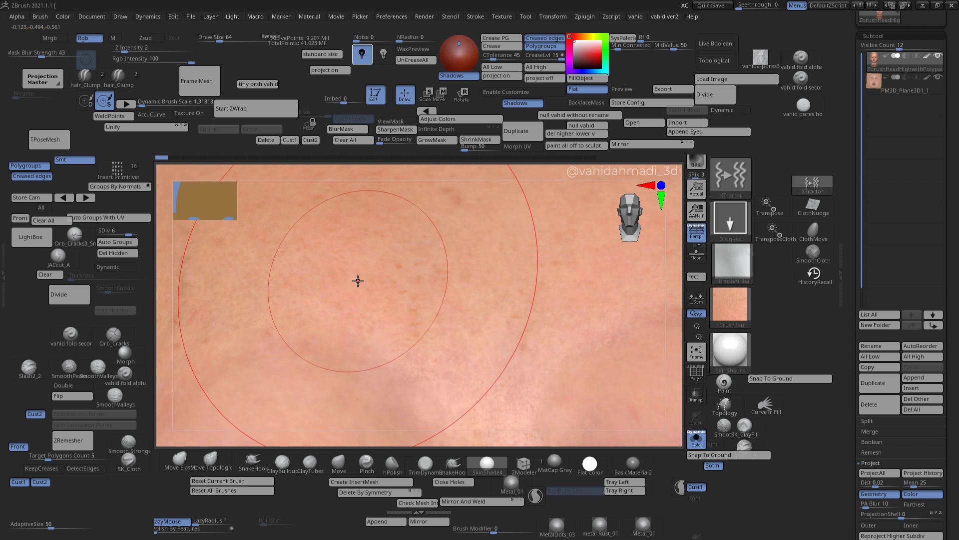
key("shift")
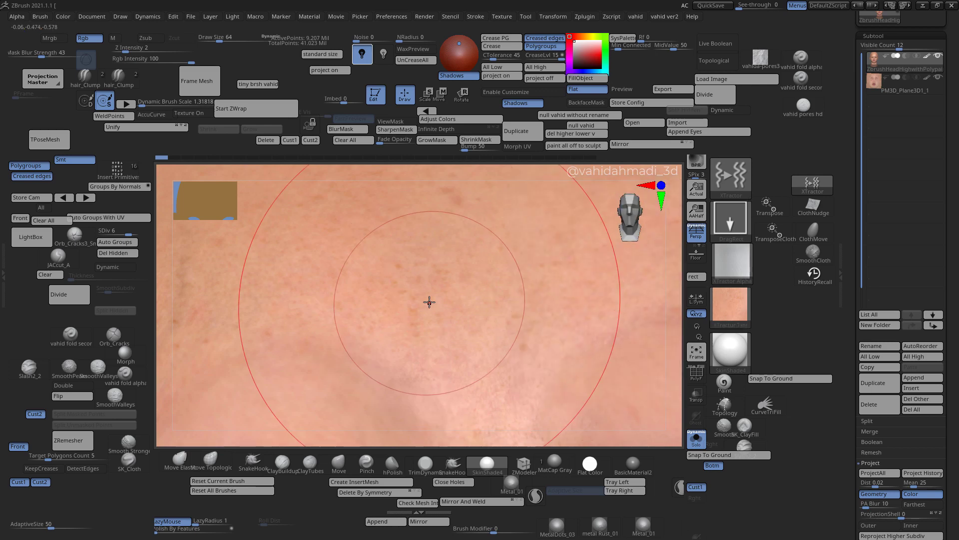
Choose the Paint brush and set its stroke to DragRect.
left_click(724, 381)
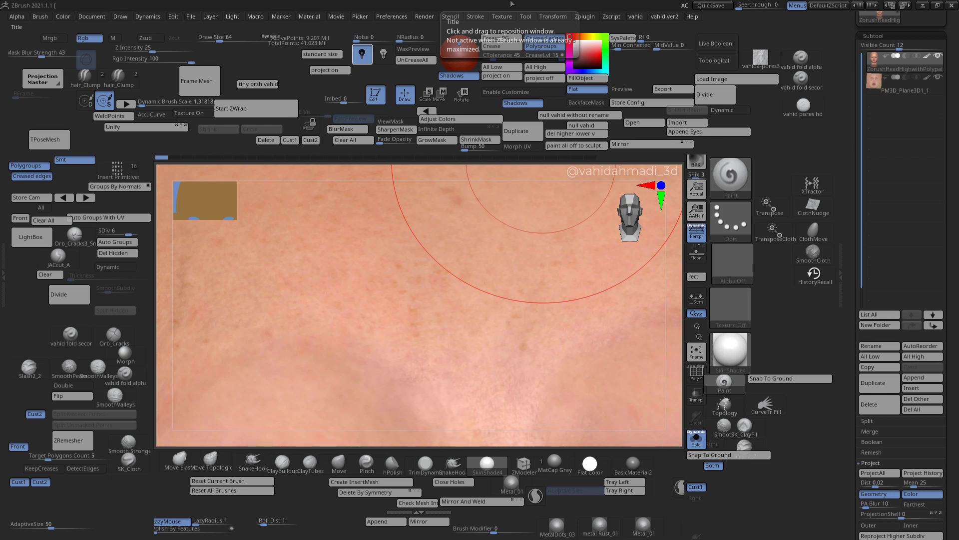
key("b")
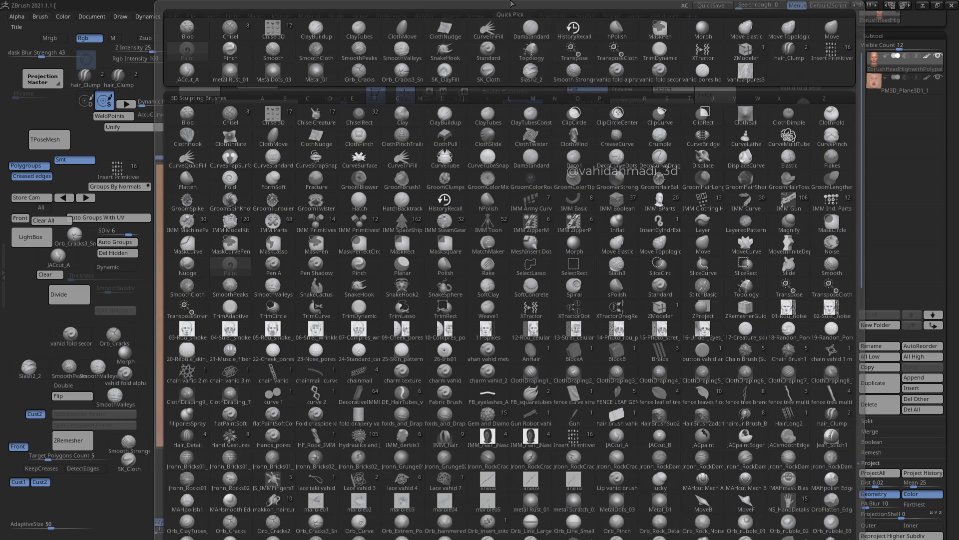
key("p")
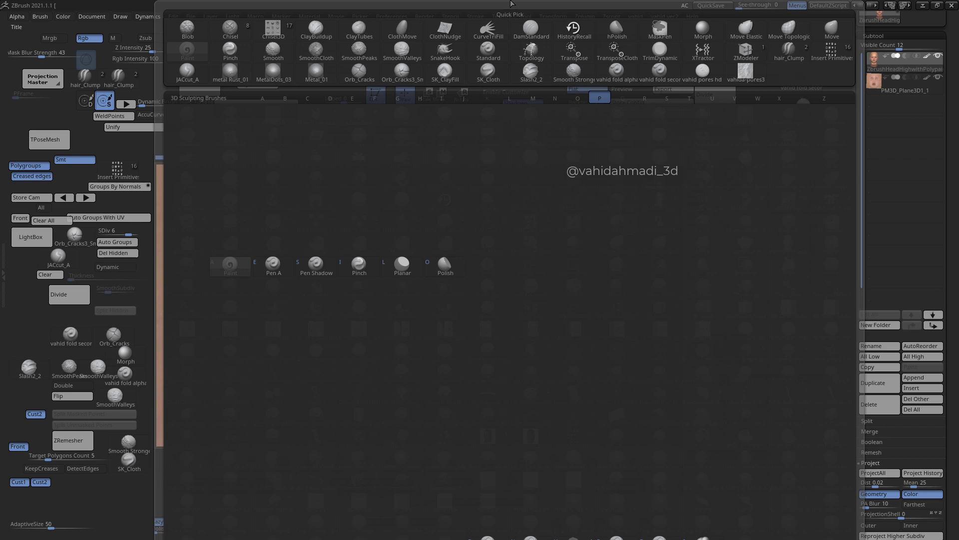
key("b")
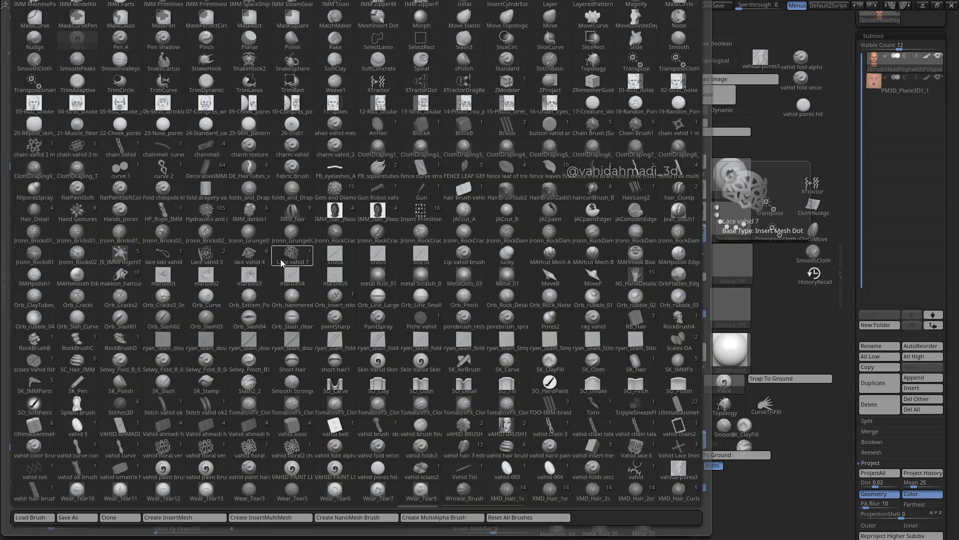
key("p")
left_click(75, 43)
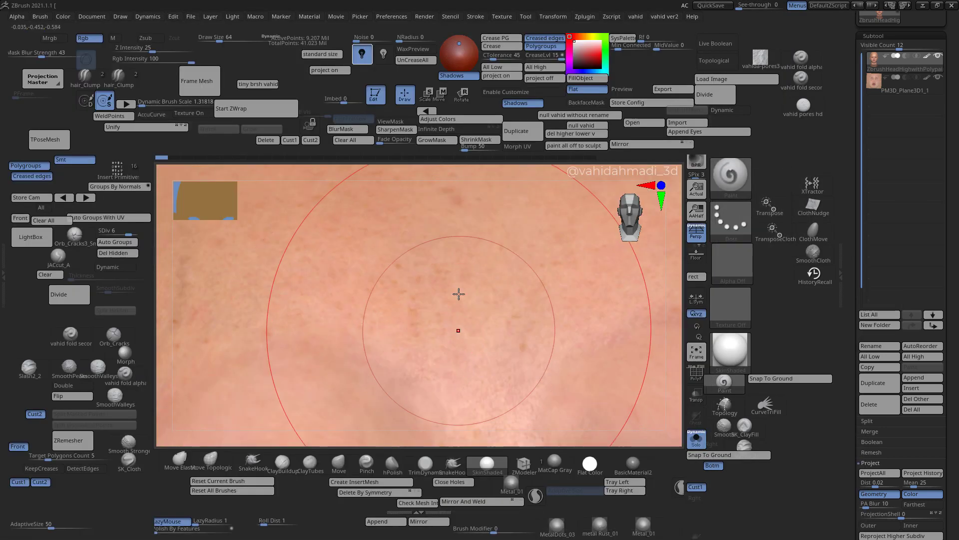
right_click_drag(458, 295, 452, 242, "alt")
left_click(730, 220)
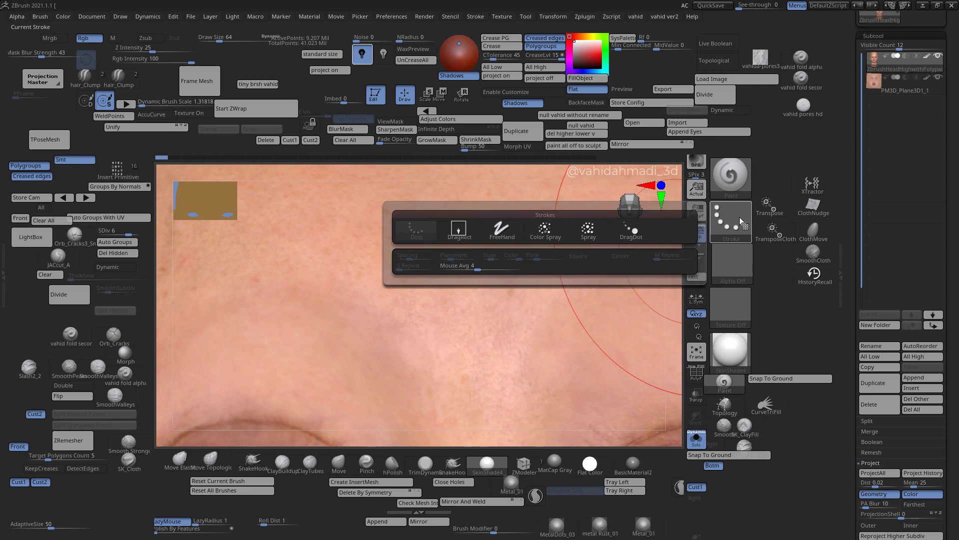
left_click(455, 228)
Give the Paint brush Alpha 08 and the skin texture extracted from the forehead.
left_click(731, 254)
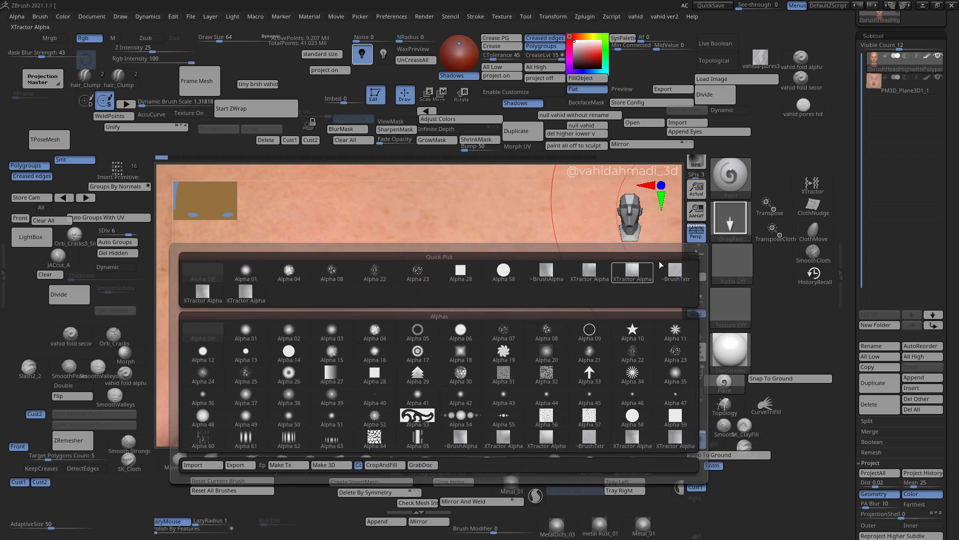
left_click(728, 265)
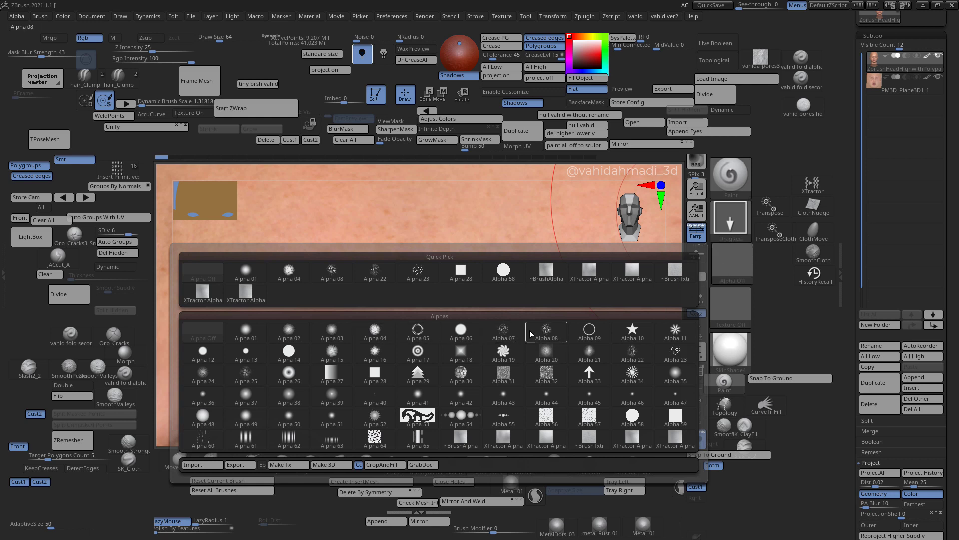
mouse_move(543, 334)
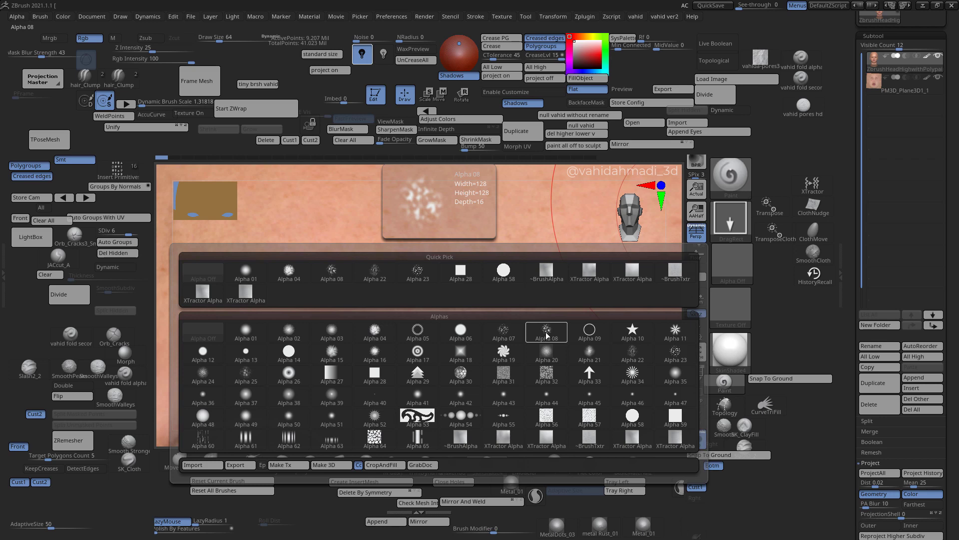
left_click(547, 335)
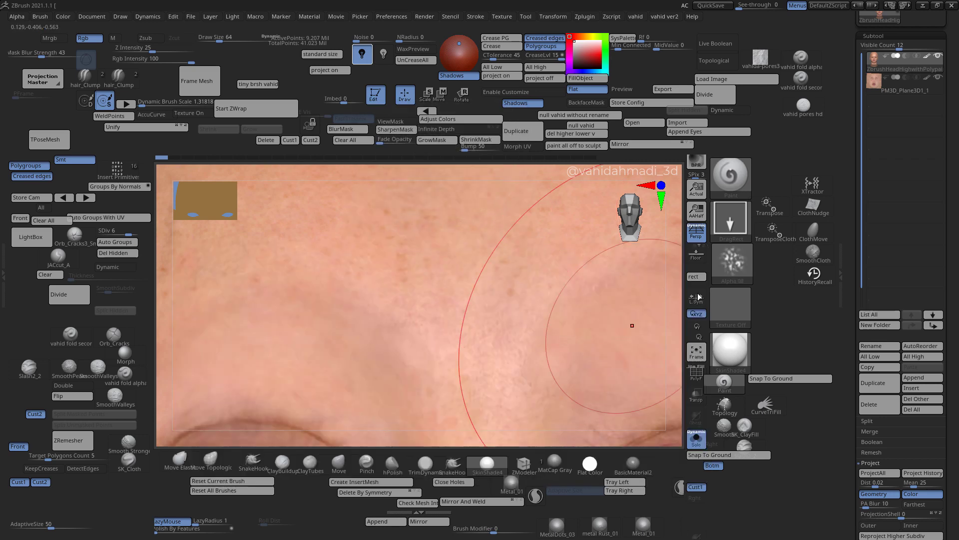
left_click(727, 296)
left_click(460, 483)
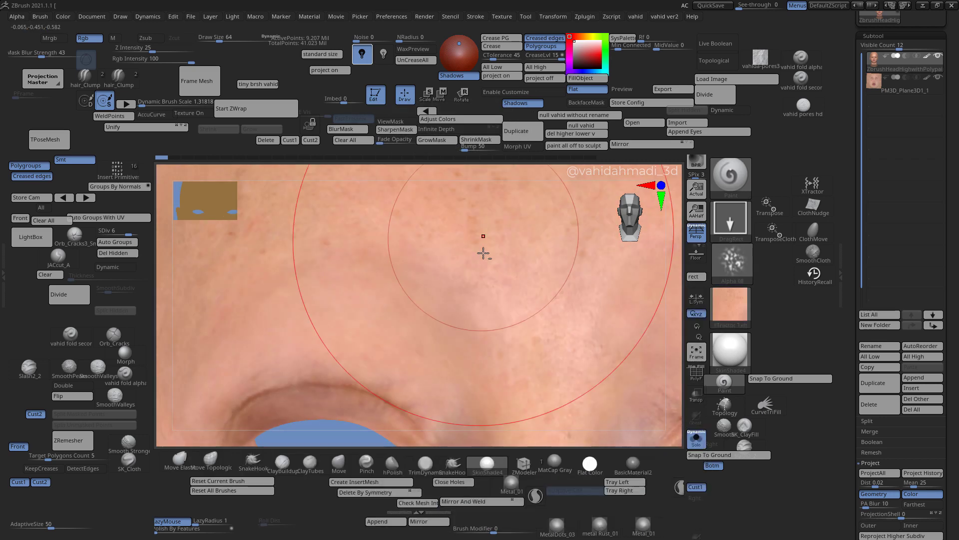
Reduce the draw size to 18 and stamp the skin texture onto the area between the eyes.
right_click_drag(482, 250, 450, 272, "alt")
key("bracketleft")
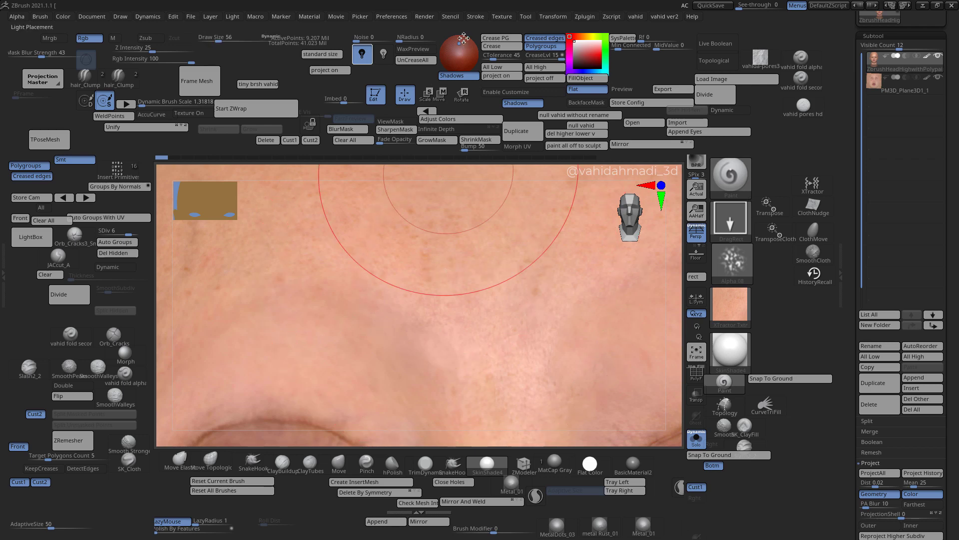
left_click(475, 17)
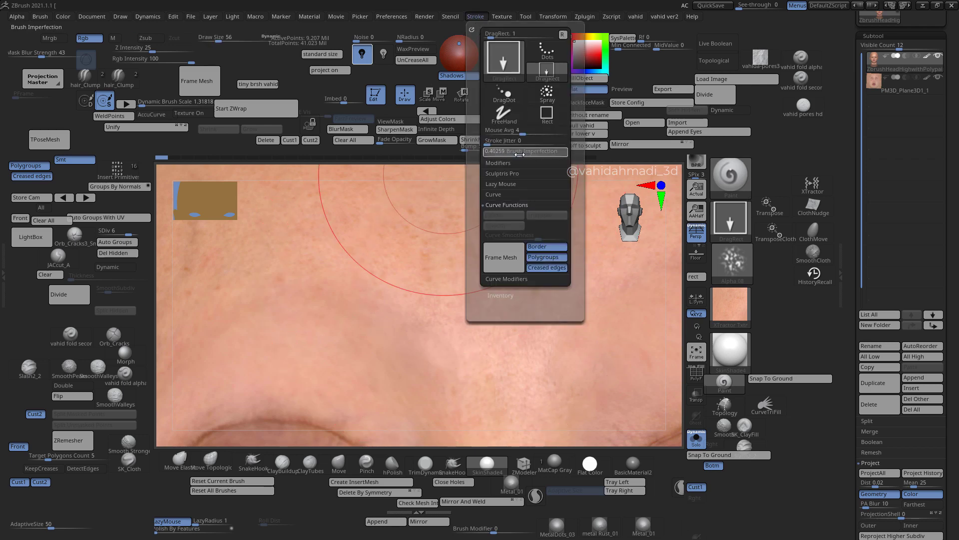
left_click(490, 141)
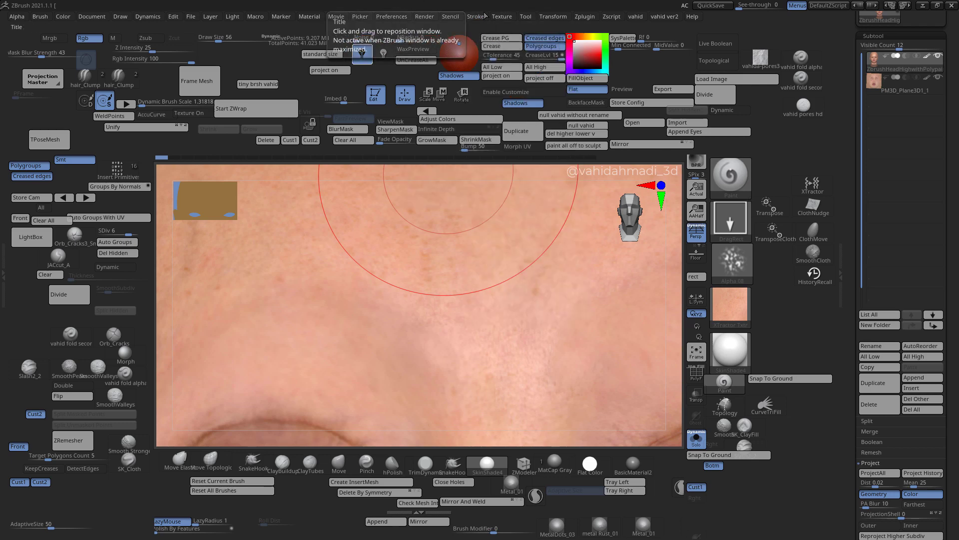
right_click_drag(495, 309, 548, 265, "alt")
key("s")
left_click_drag(545, 259, 506, 265)
right_click_drag(503, 283, 476, 293, "alt")
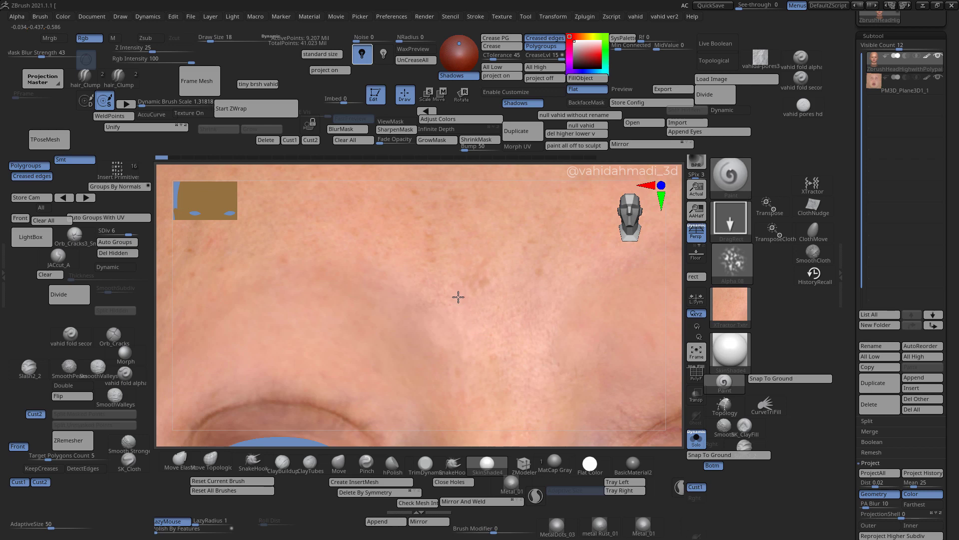
left_click(455, 298)
left_click(460, 338)
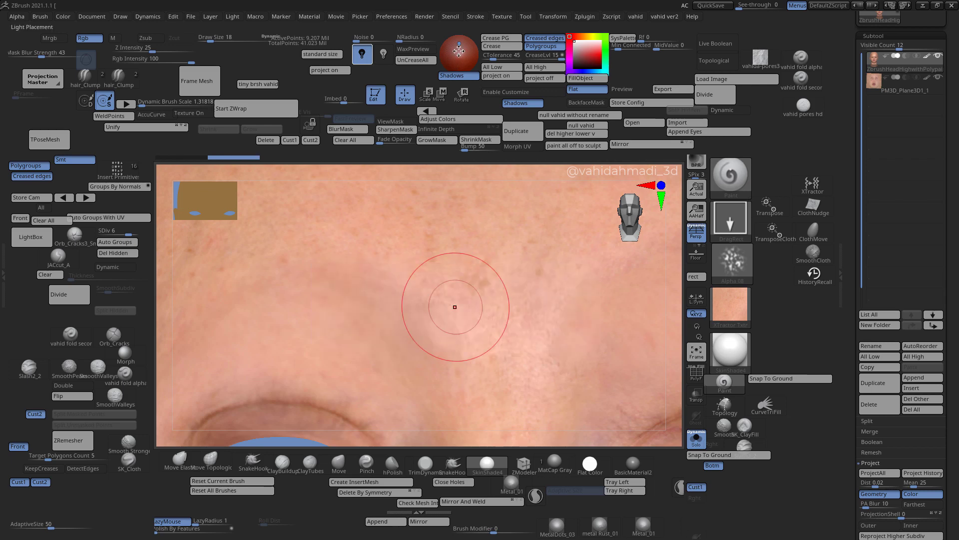
Undo the last texture stamps and lower the RGB intensity to 56.
key("ctrl")
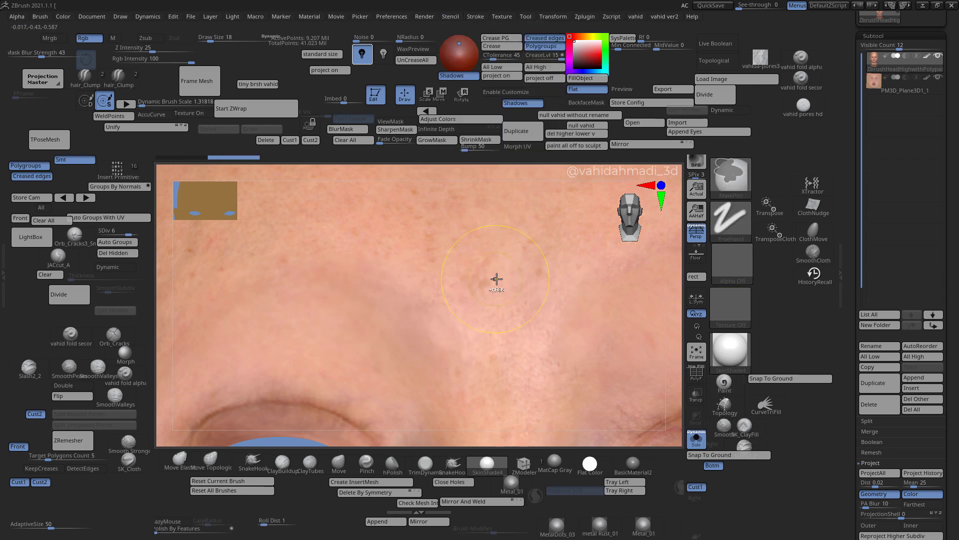
key("space")
left_click_drag(535, 300, 529, 299)
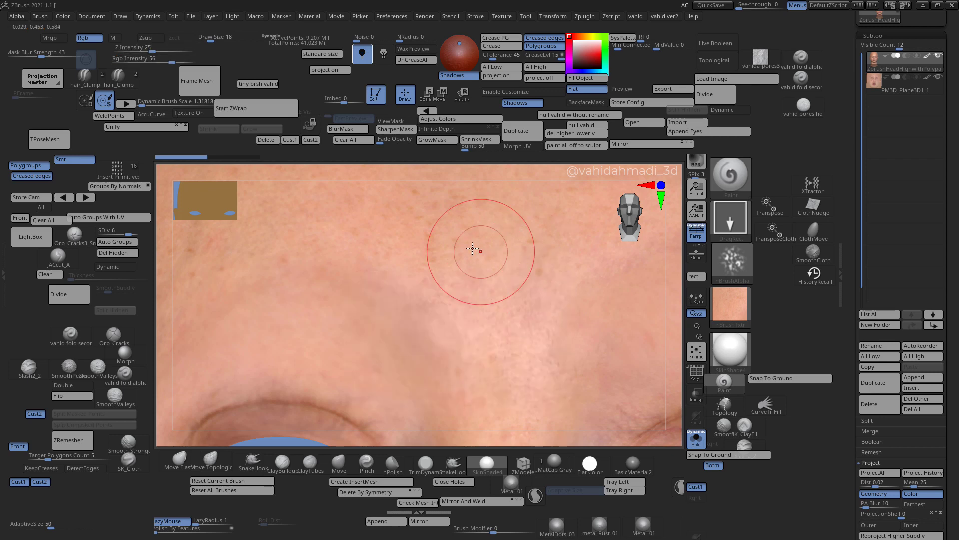
Redo the undone skin texture stamps on the area between the eyes.
right_click_drag(478, 327, 514, 321, "alt")
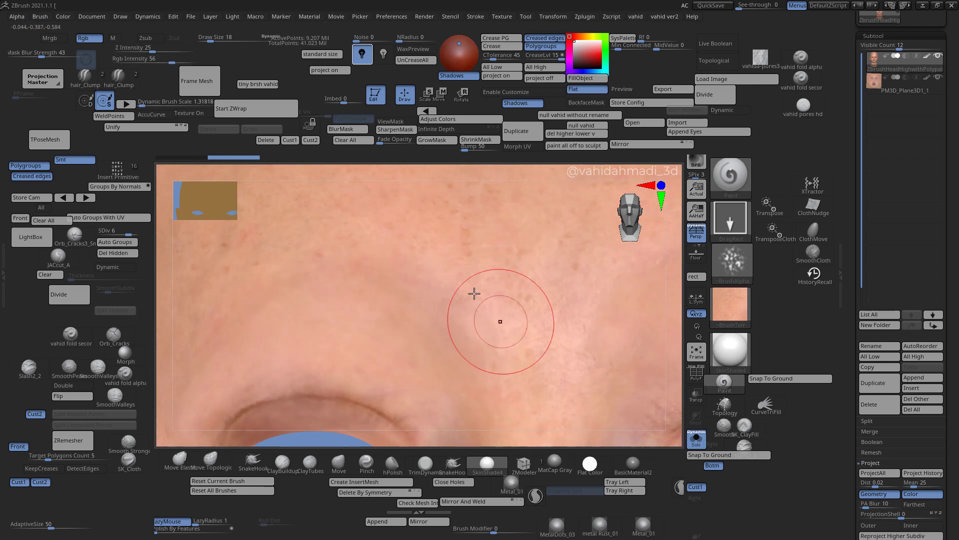
key("ctrl+shift+z")
key("ctrl+shift+z")
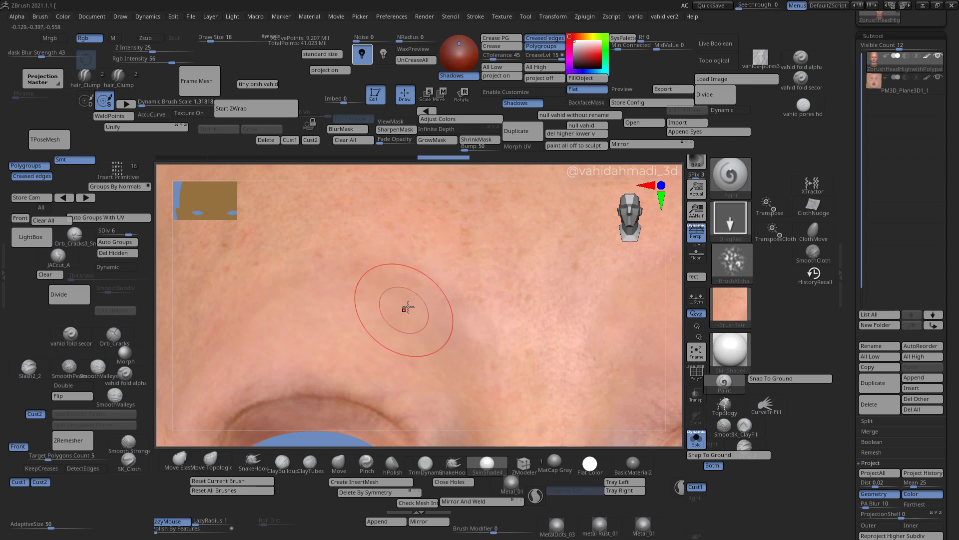
key("ctrl+shift+z")
key("ctrl+shift+z")
key("ctrl+shift+z")
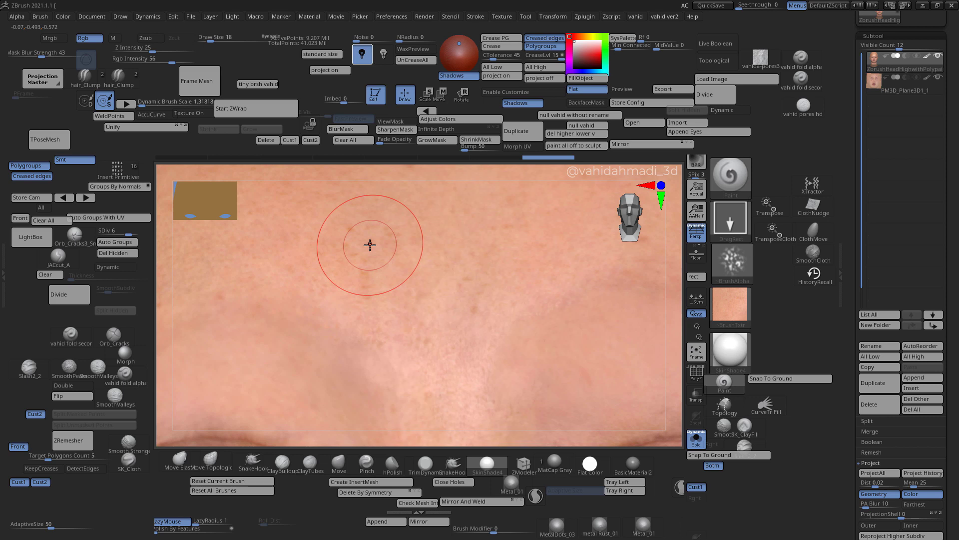
Stamp the extracted skin texture onto the lower forehead above the nose.
left_click_drag(417, 270, 416, 292)
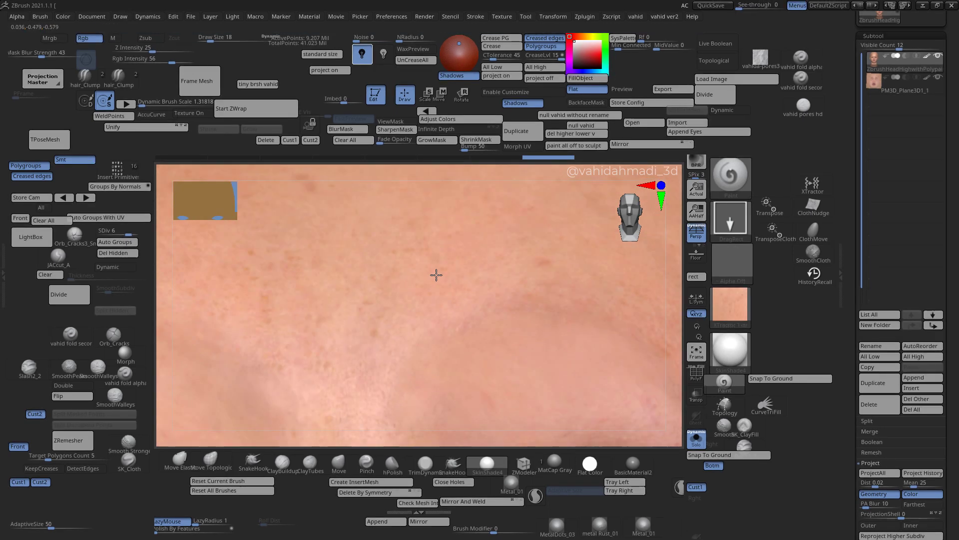
right_click_drag(415, 325, 478, 306, "alt")
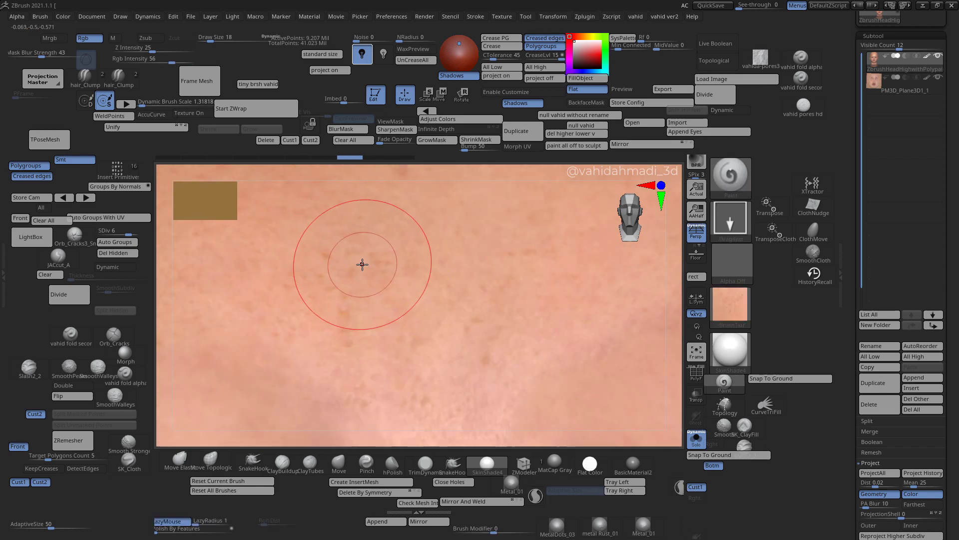
left_click_drag(362, 265, 391, 291)
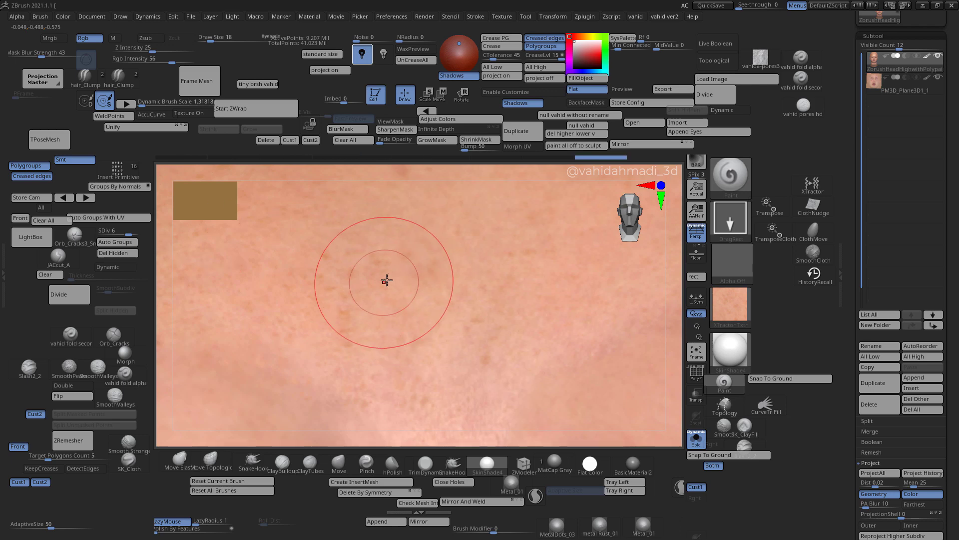
mouse_move(444, 280)
right_mouse_down("ctrl")
mouse_move(473, 240)
mouse_move(495, 268)
mouse_move(493, 314)
right_mouse_up("ctrl")
left_click_drag(463, 275, 430, 295)
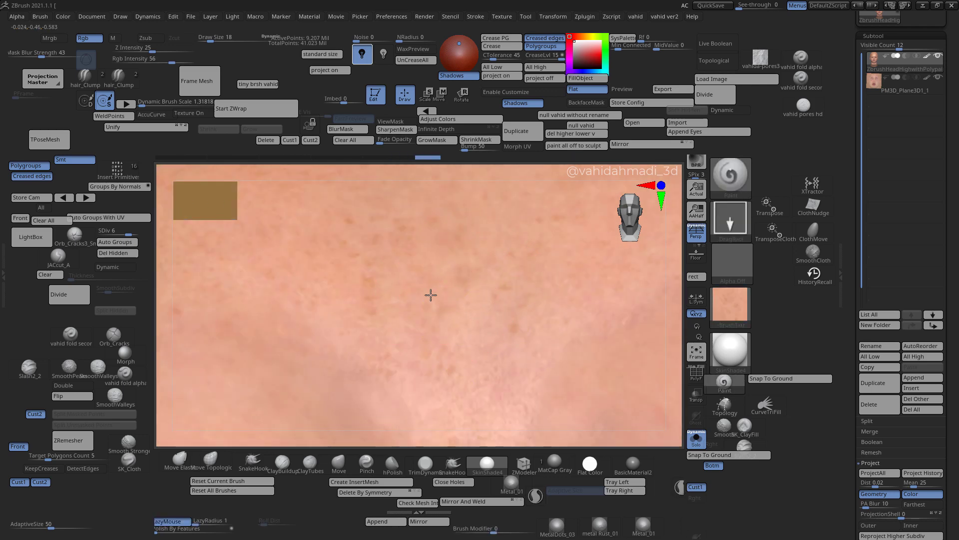
mouse_move(431, 294)
right_mouse_down("alt")
mouse_move(437, 251)
mouse_move(539, 147)
mouse_move(335, 236)
mouse_move(372, 278)
mouse_move(462, 324)
right_mouse_up("alt")
key("shift")
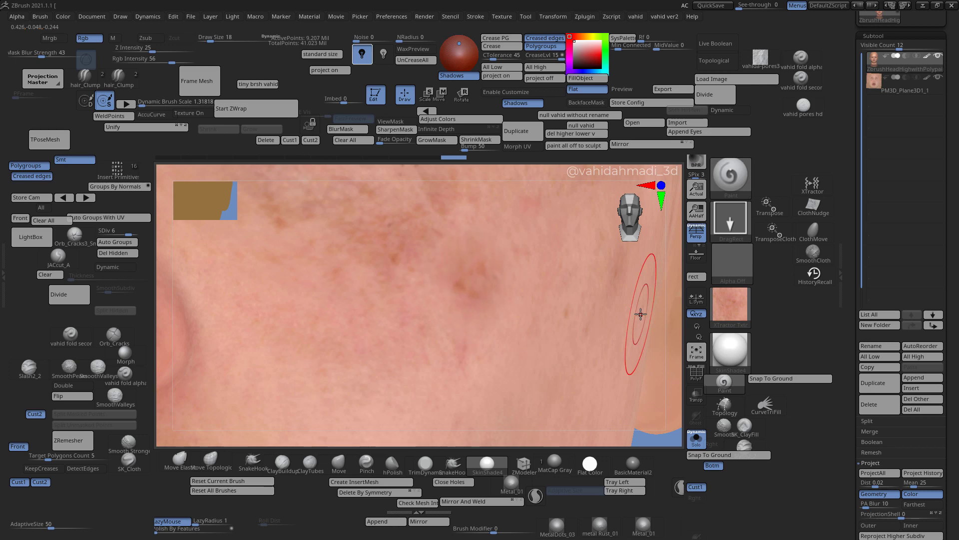
Give the Paint brush Alpha 07 and adjust the blur of the brush's alpha.
left_click(733, 260)
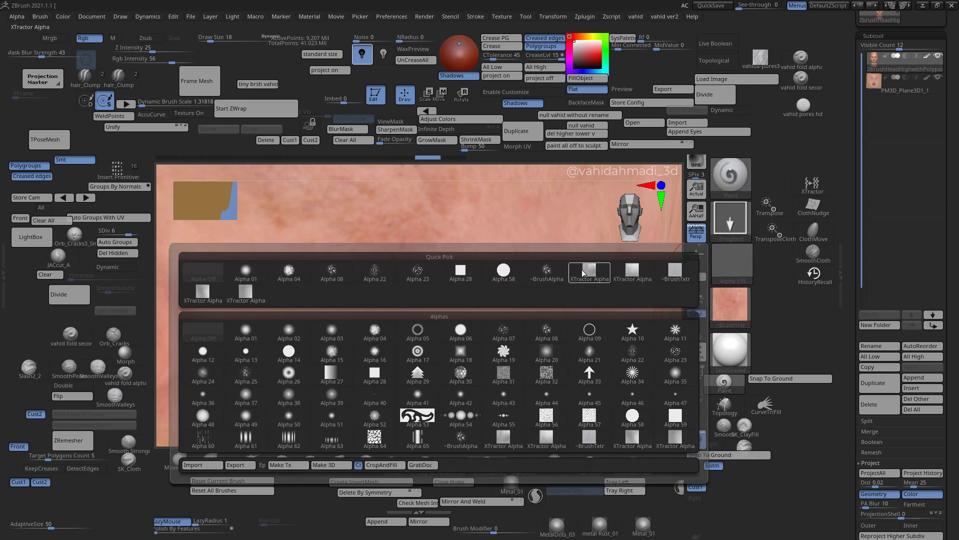
left_click(503, 333)
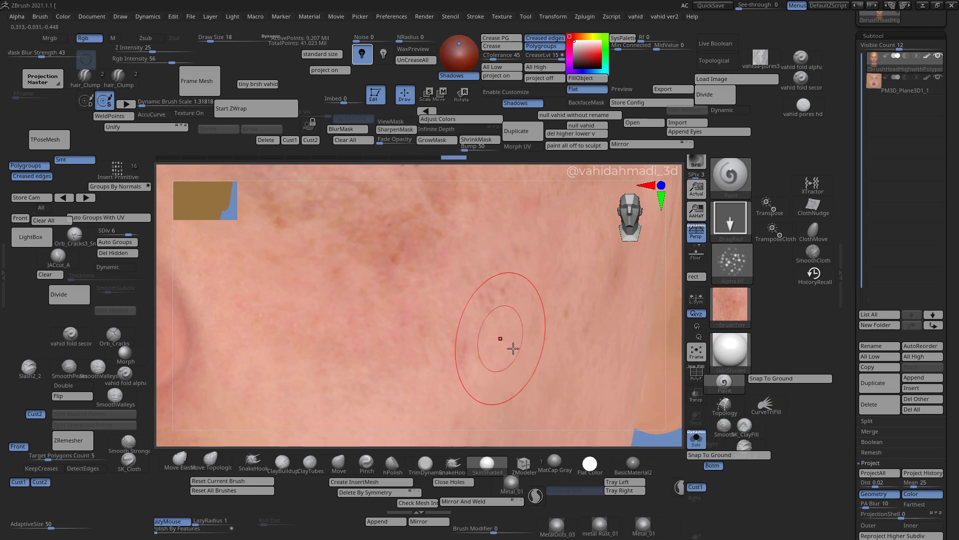
mouse_move(527, 423)
right_mouse_down("ctrl")
mouse_move(518, 425)
mouse_move(484, 338)
right_mouse_up("ctrl")
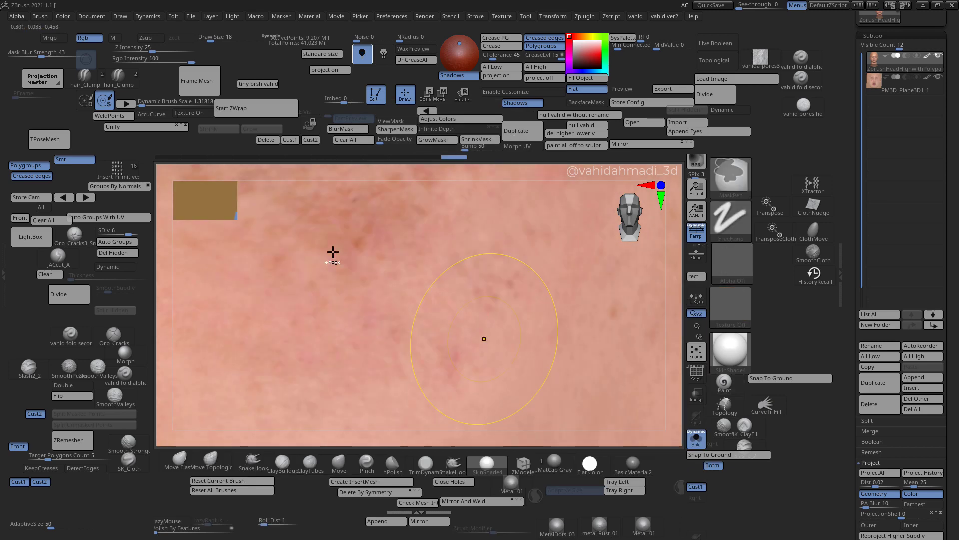
left_click(17, 16)
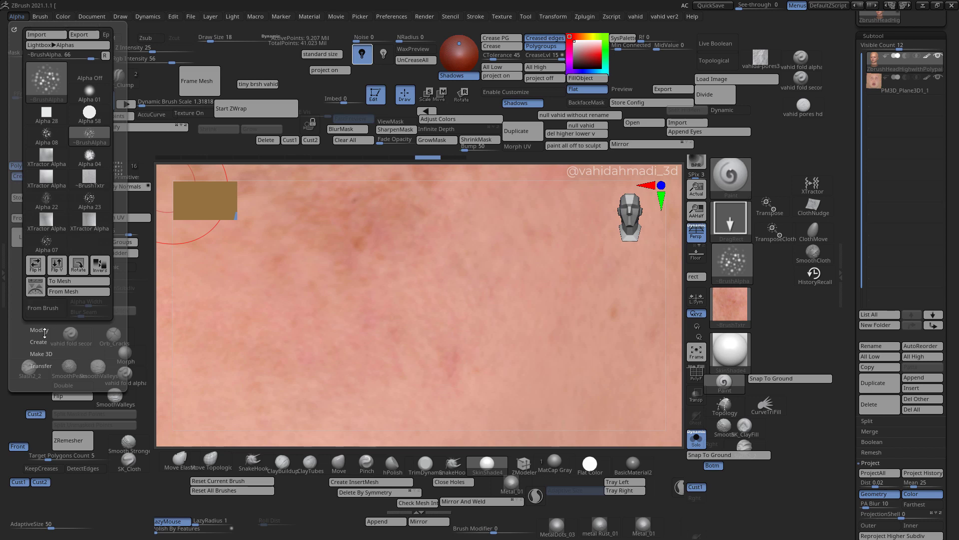
left_click(50, 313)
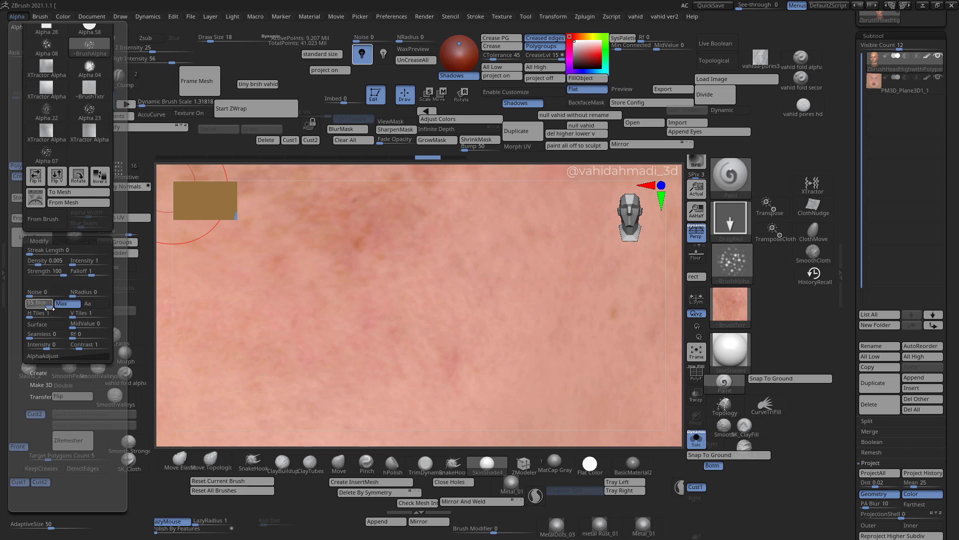
left_click_drag(50, 309, 46, 309)
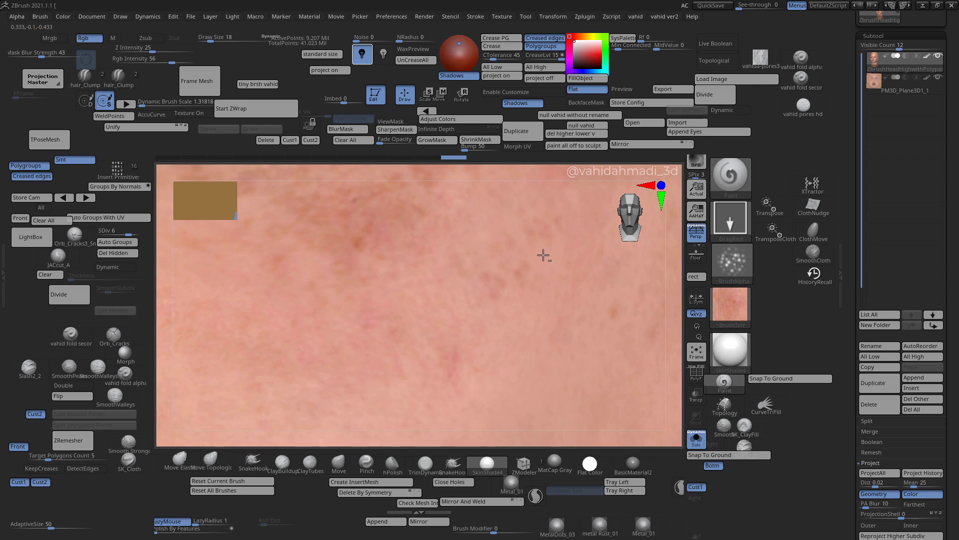
Compare the cheek with and without its skin texture stamps by undoing and redoing them.
right_click_drag(543, 255, 481, 239, "alt")
right_click_drag(436, 288, 508, 288, "alt")
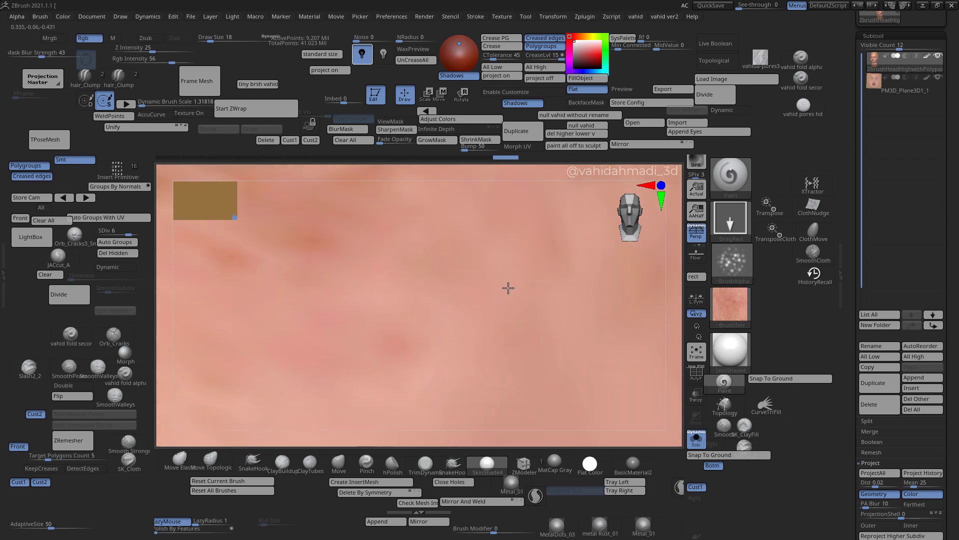
mouse_move(469, 338)
right_mouse_down("ctrl")
mouse_move(484, 339)
mouse_move(455, 287)
right_mouse_up("ctrl")
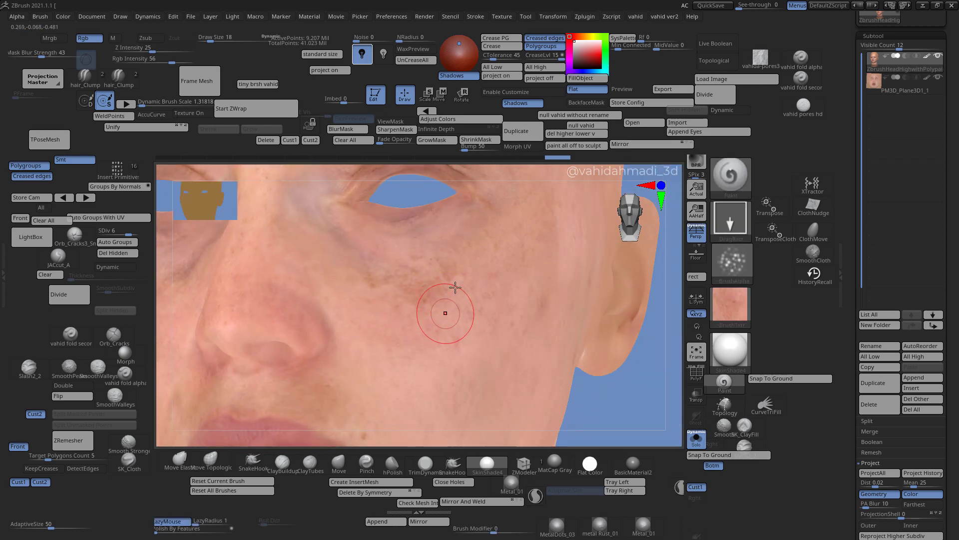
key("ctrl+shift+z")
key("ctrl+shift+z")
key("ctrl+shift+z")
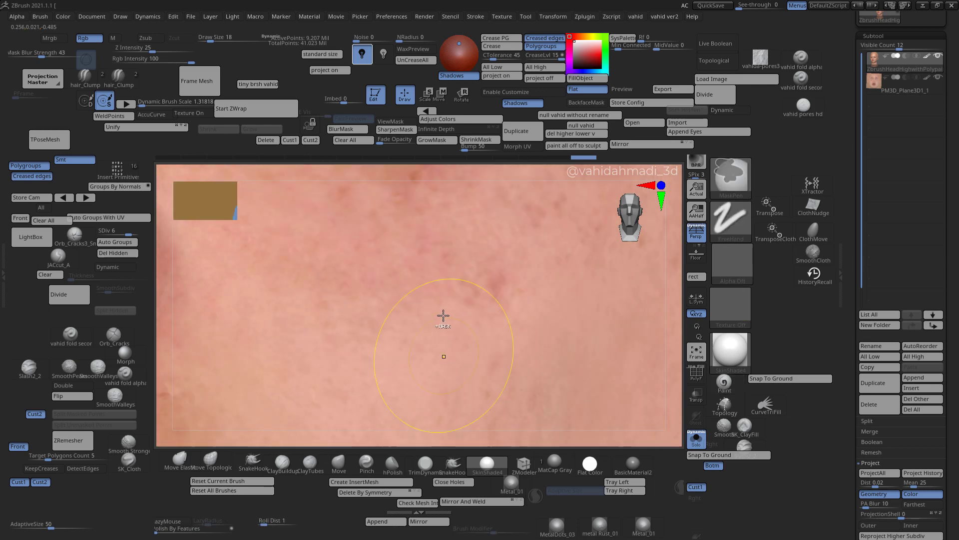
key("ctrl+z")
left_click_drag(428, 326, 419, 363)
right_click_drag(446, 342, 501, 305, "alt")
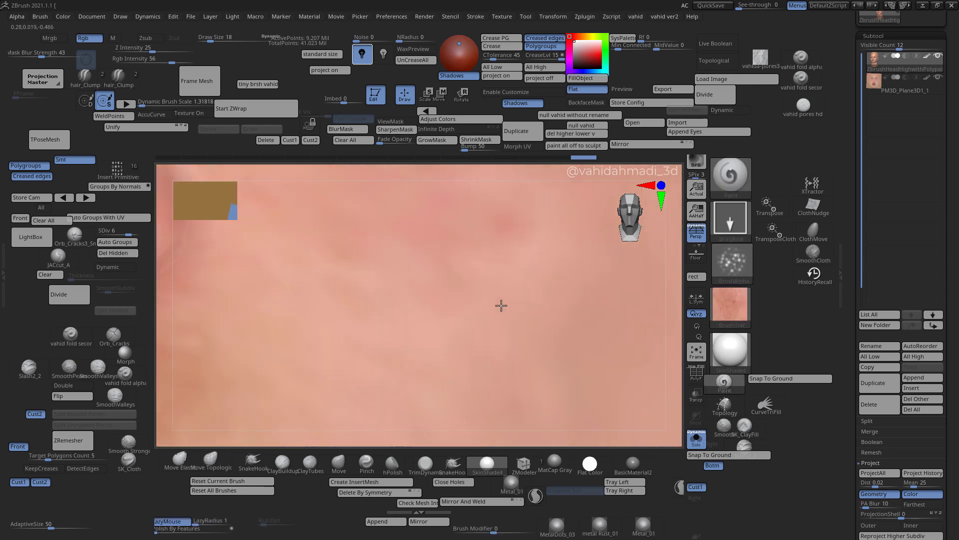
key("ctrl+shift+z")
key("ctrl+shift+z")
key("ctrl+shift+z")
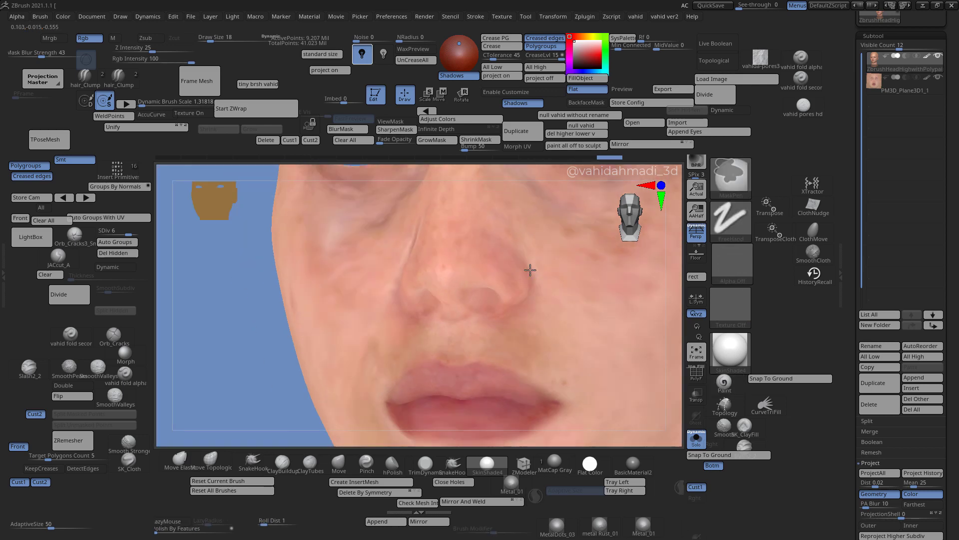
Stamp texture detail onto the lower lip and reduce the draw size to 1.
right_click_drag(530, 270, 557, 382, "ctrl")
mouse_move(568, 431)
right_mouse_down()
mouse_move(580, 436)
mouse_move(505, 326)
mouse_move(483, 379)
mouse_move(475, 357)
right_mouse_up()
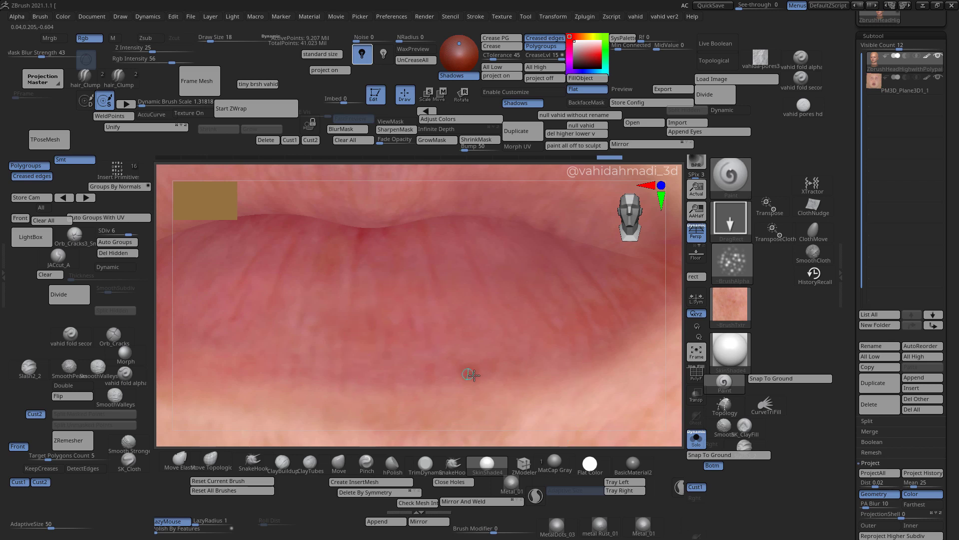
left_click_drag(473, 374, 480, 376)
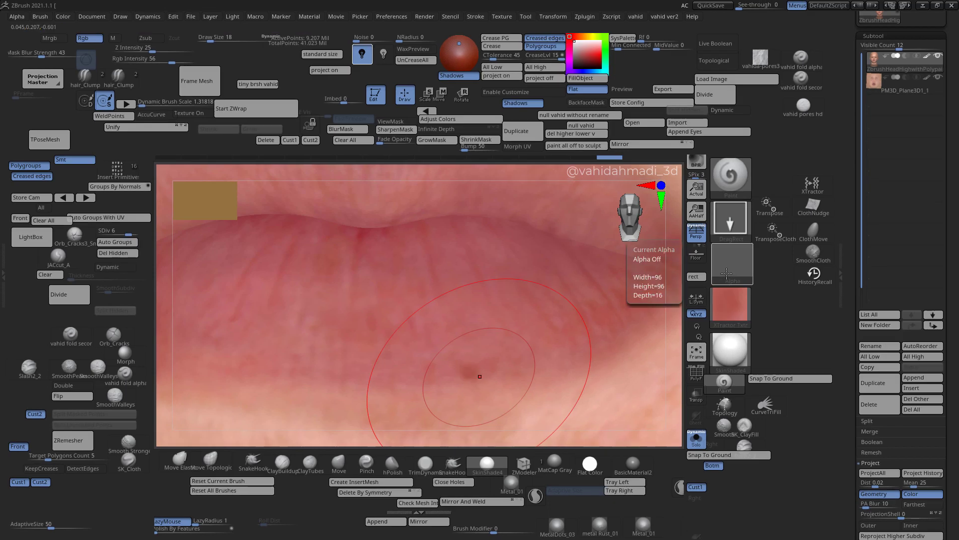
left_click(730, 265)
key("s")
left_click_drag(470, 286, 465, 286)
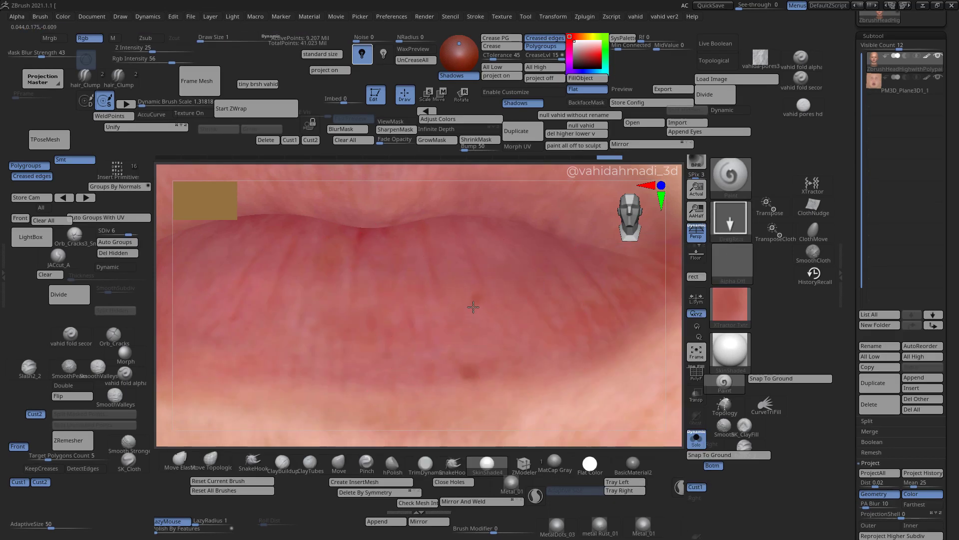
right_click_drag(506, 336, 515, 318, "ctrl")
mouse_move(579, 366)
right_mouse_down("ctrl")
mouse_move(543, 296)
mouse_move(450, 250)
mouse_move(338, 287)
mouse_move(420, 303)
mouse_move(429, 321)
mouse_move(439, 306)
right_mouse_up("ctrl")
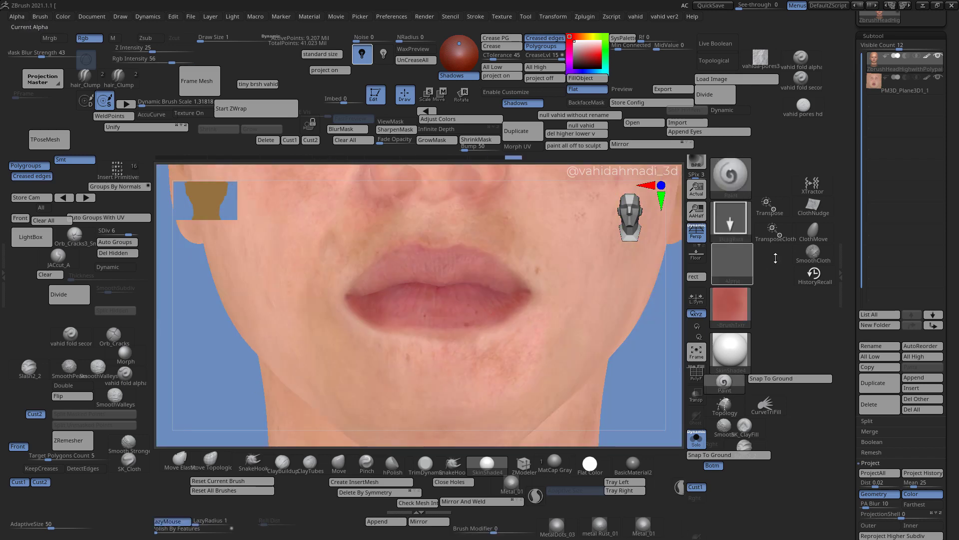
Examine the face texture on the PM3D_Plane3D1_1 subtool and return to the ZbrushHeadHighwithPolypaint subtool.
left_click(911, 88)
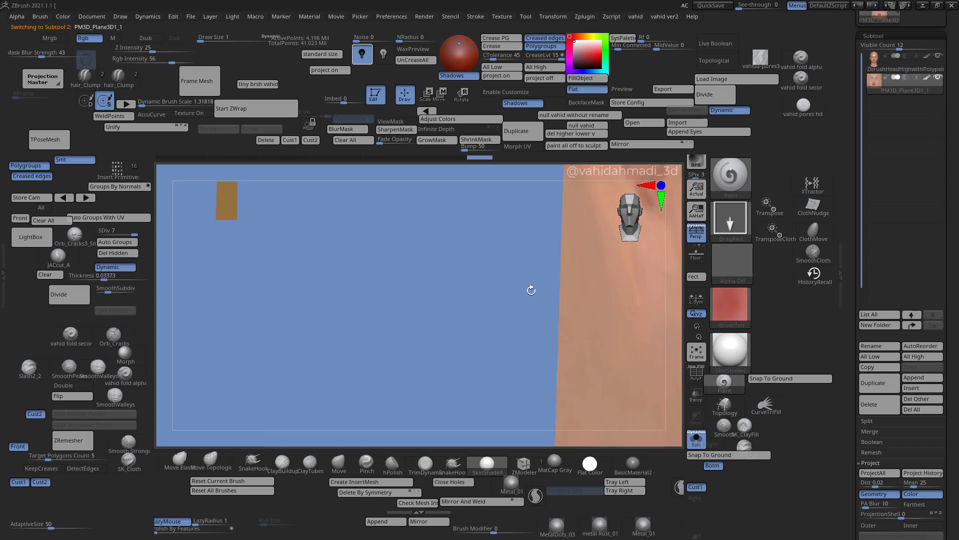
right_click_drag(532, 287, 317, 312, "alt")
right_click_drag(405, 323, 420, 265, "ctrl")
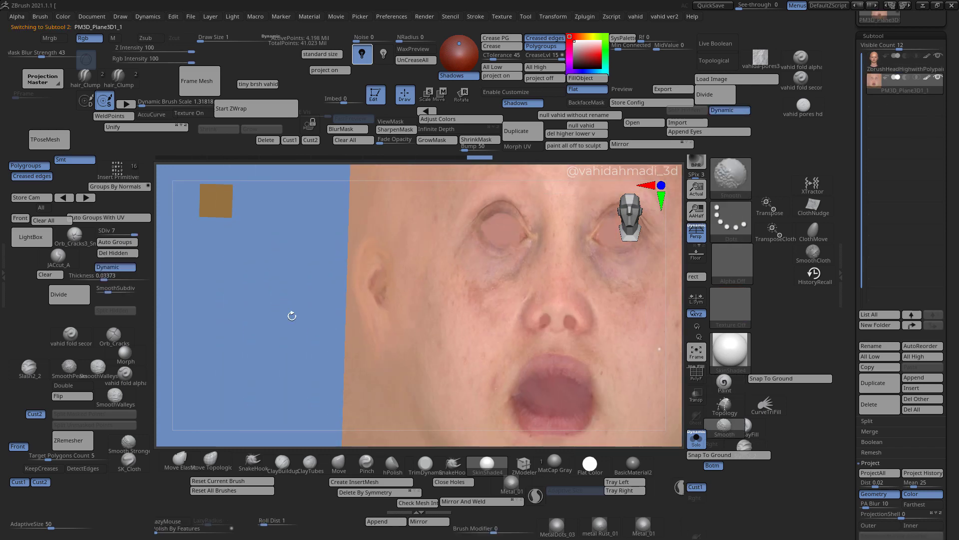
right_click_drag(292, 315, 184, 307, "alt")
left_click(893, 71)
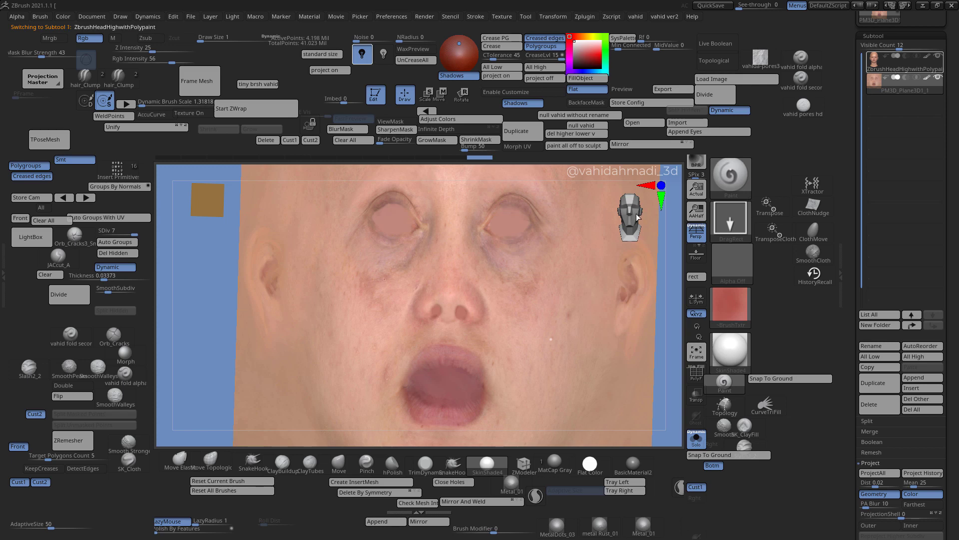
mouse_move(456, 291)
right_mouse_down("alt")
mouse_move(600, 315)
mouse_move(445, 321)
mouse_move(492, 354)
mouse_move(397, 280)
right_mouse_up("alt")
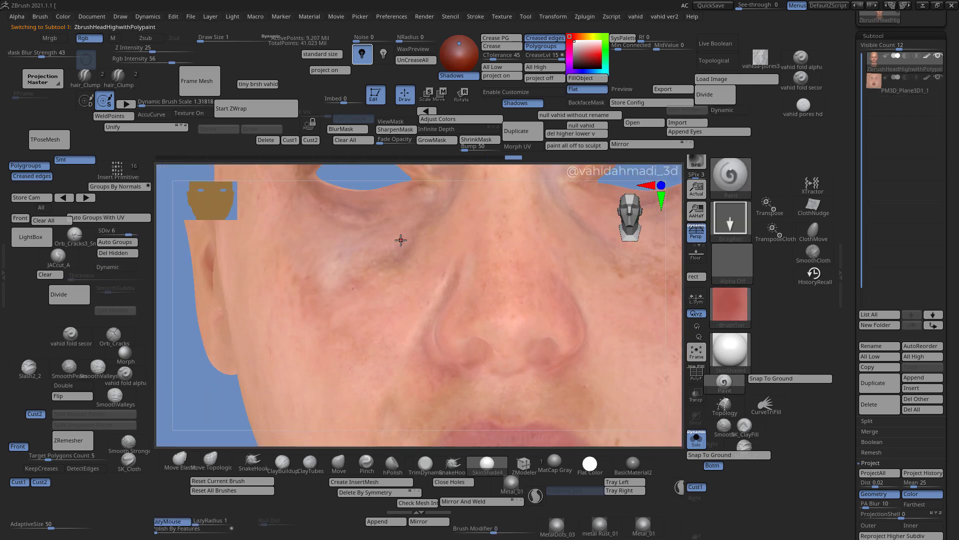
Select the PM3D_Plane3D1_1 subtool and set its Dynamic Subdiv thickness to 0.06925.
left_click(889, 82)
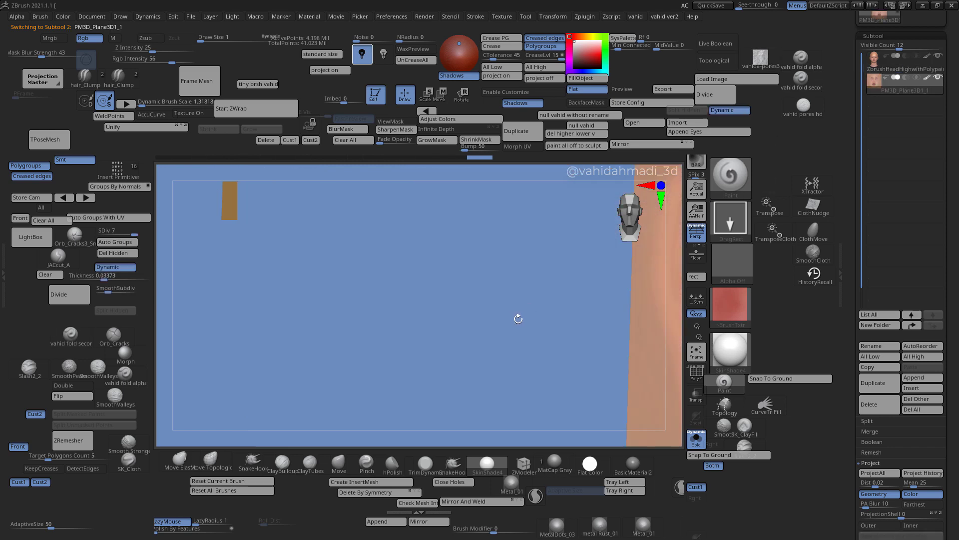
key("f")
right_click_drag(495, 341, 518, 298, "alt")
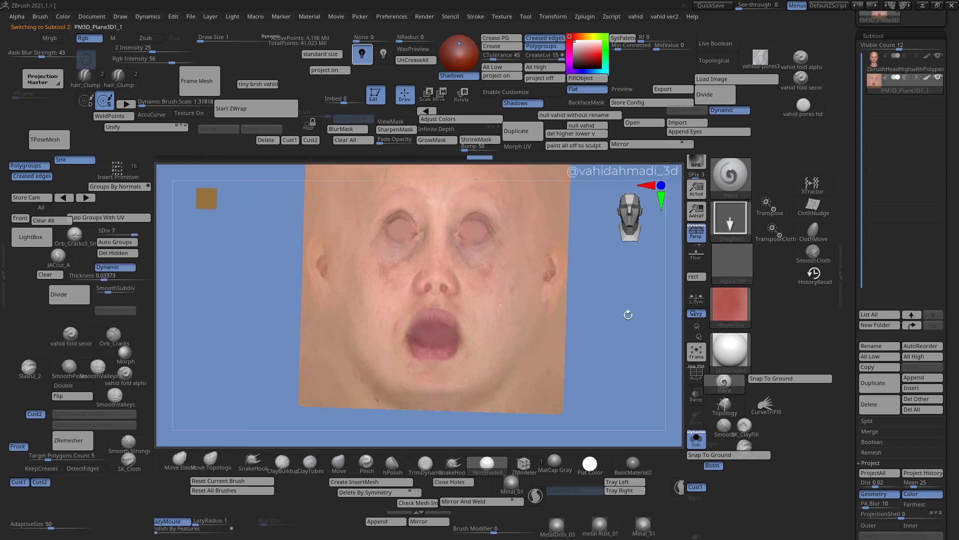
right_click_drag(444, 301, 475, 292, "ctrl")
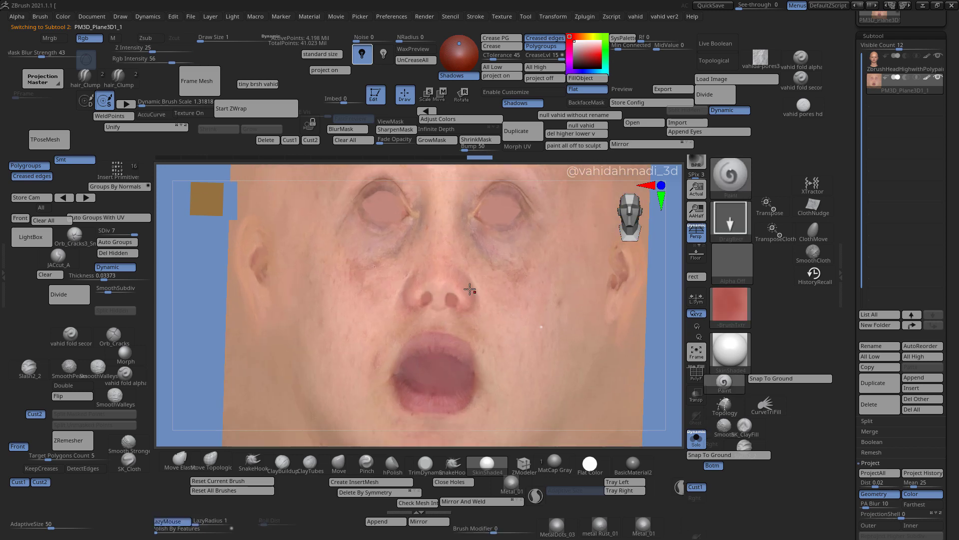
left_click(126, 267)
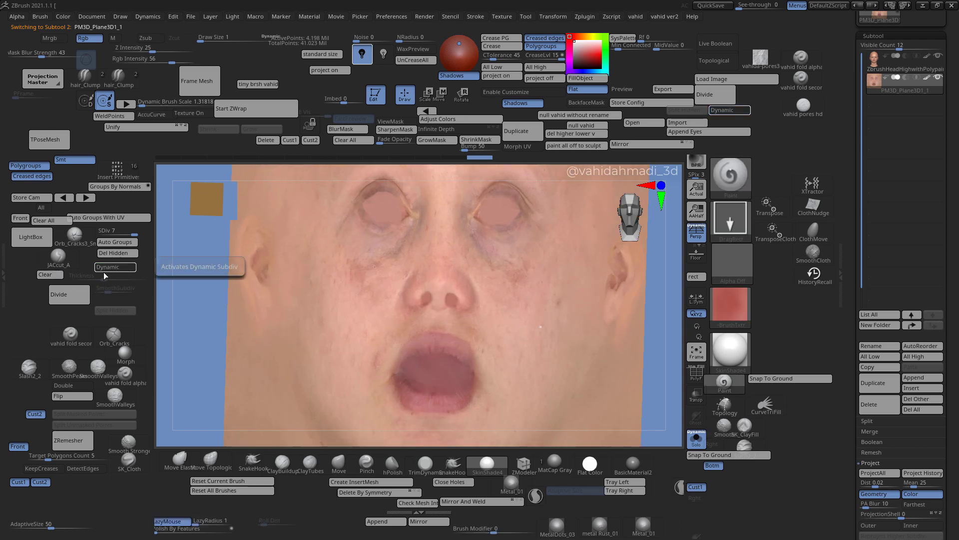
left_click(104, 270)
left_click_drag(108, 279, 132, 280)
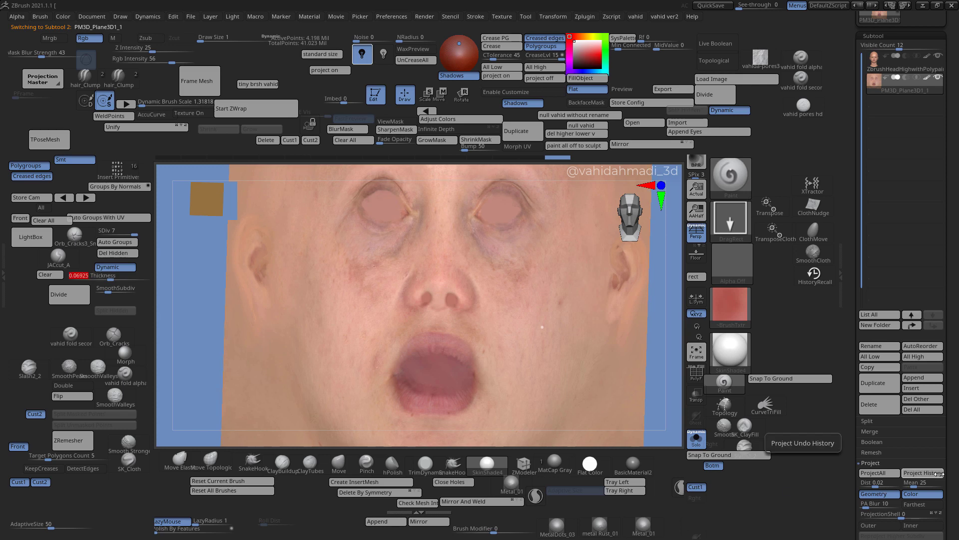
Open the plane's Dynamic Subdiv geometry settings and set the thickness to 0.07282.
left_click_drag(928, 505, 928, 386)
left_click(884, 360)
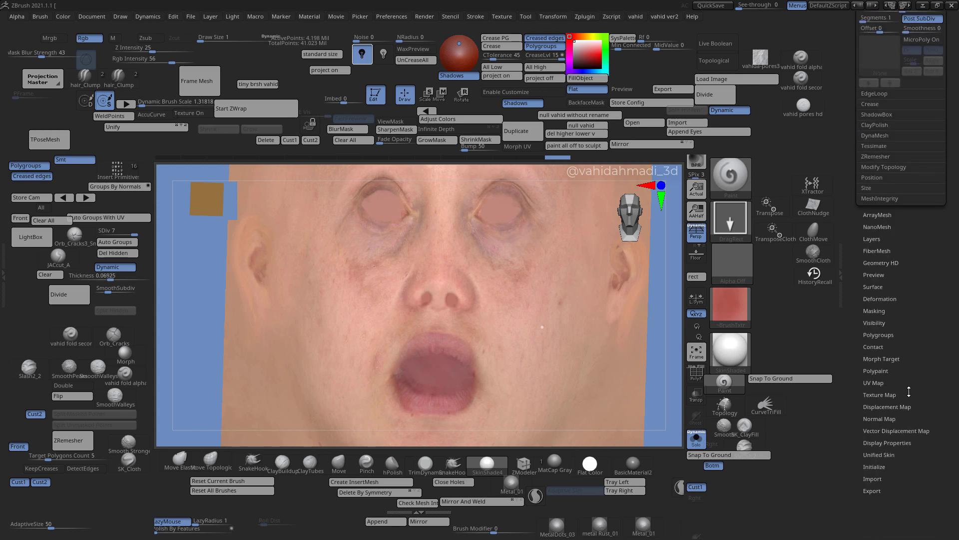
left_click_drag(947, 94, 947, 194)
left_click(883, 193)
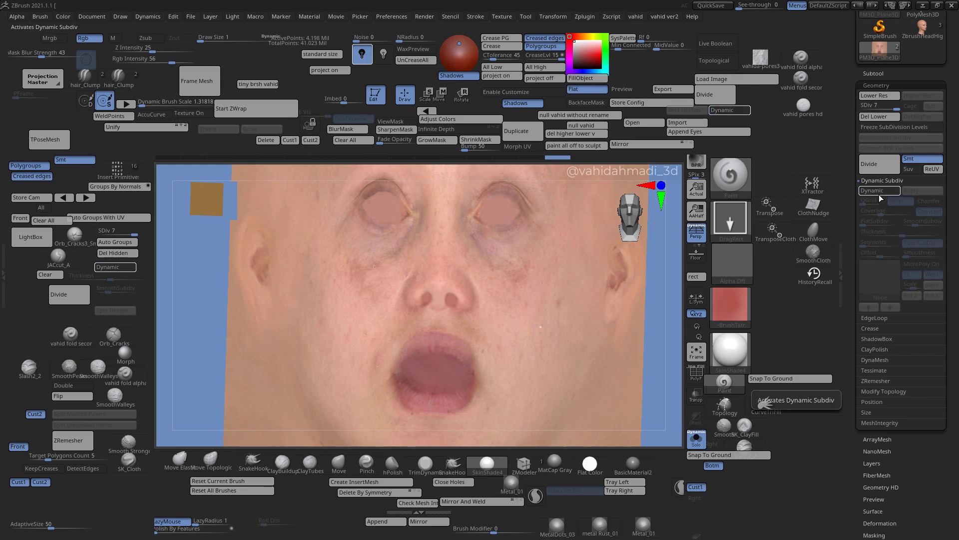
left_click(903, 236)
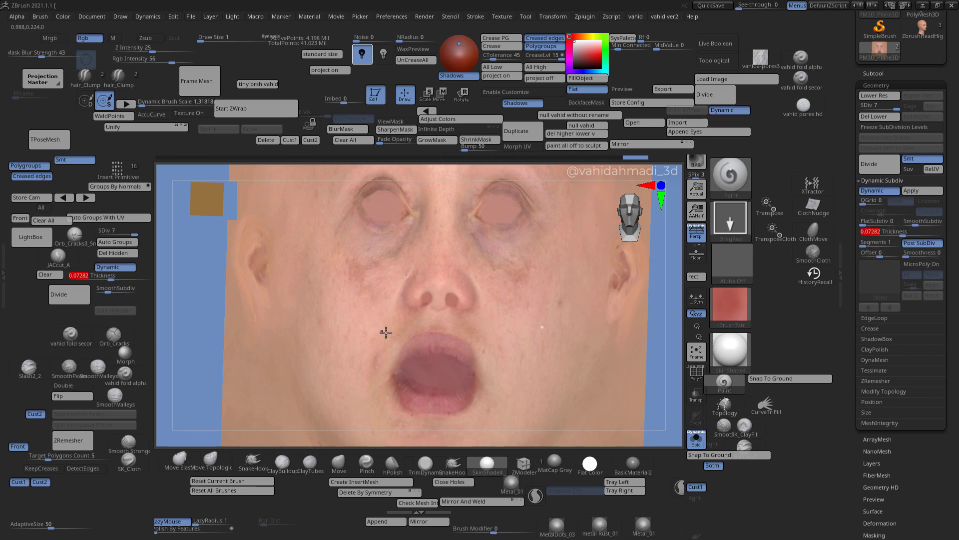
Extract the cheek skin texture from the face plane with XTractor and select the ZbrushHeadHighwithPolypaint subtool.
mouse_move(391, 319)
right_mouse_down("alt")
mouse_move(439, 313)
mouse_move(407, 386)
mouse_move(418, 323)
mouse_move(403, 318)
right_mouse_up("alt")
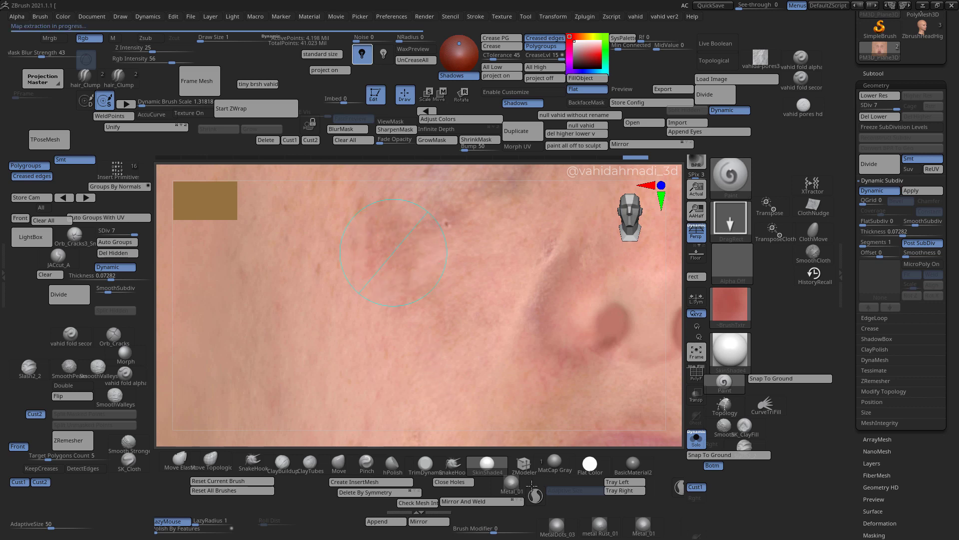
left_click(874, 73)
left_click(886, 102)
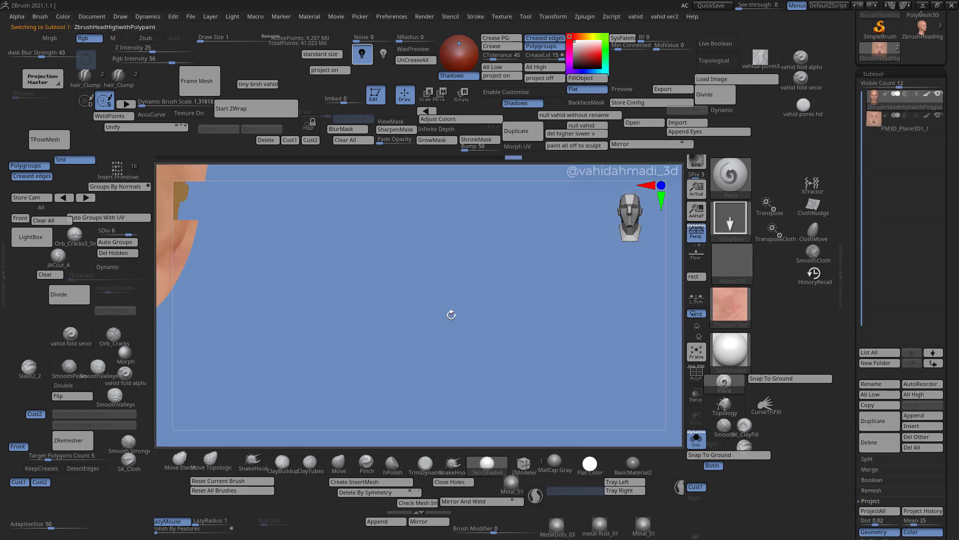
Stamp the extracted skin texture onto the head's cheek beside the nose with Rgb Intensity set to 29.
right_click_drag(314, 321, 610, 349, "alt")
right_click_drag(310, 370, 664, 305, "alt")
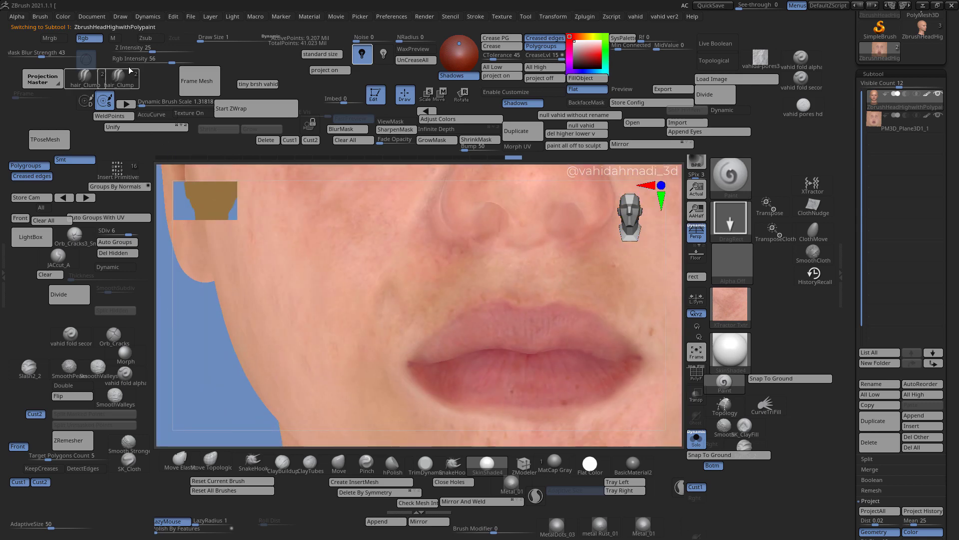
left_click(91, 16)
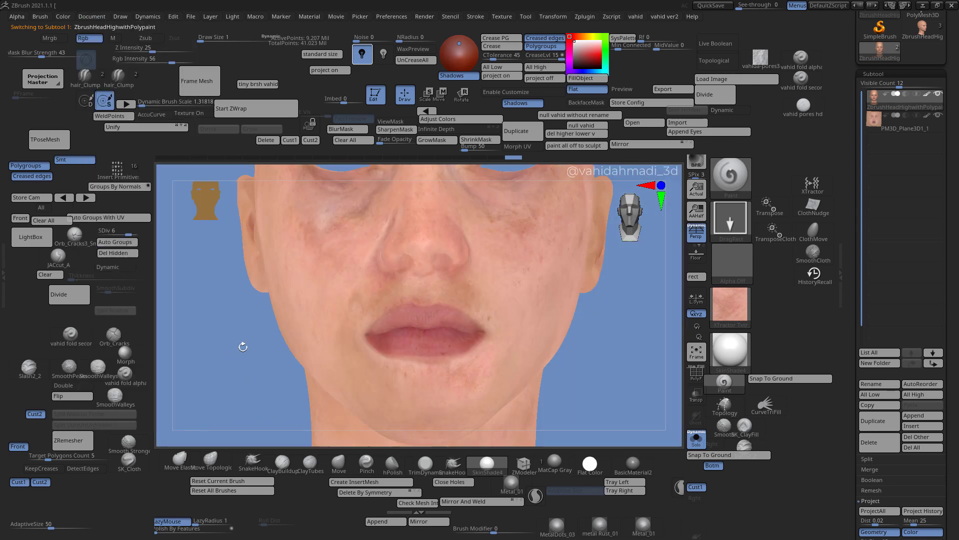
mouse_move(288, 334)
right_mouse_down()
mouse_move(272, 334)
mouse_move(398, 302)
mouse_move(386, 315)
mouse_move(403, 352)
right_mouse_up()
left_click_drag(398, 301, 380, 380)
key("ctrl+z")
key("space")
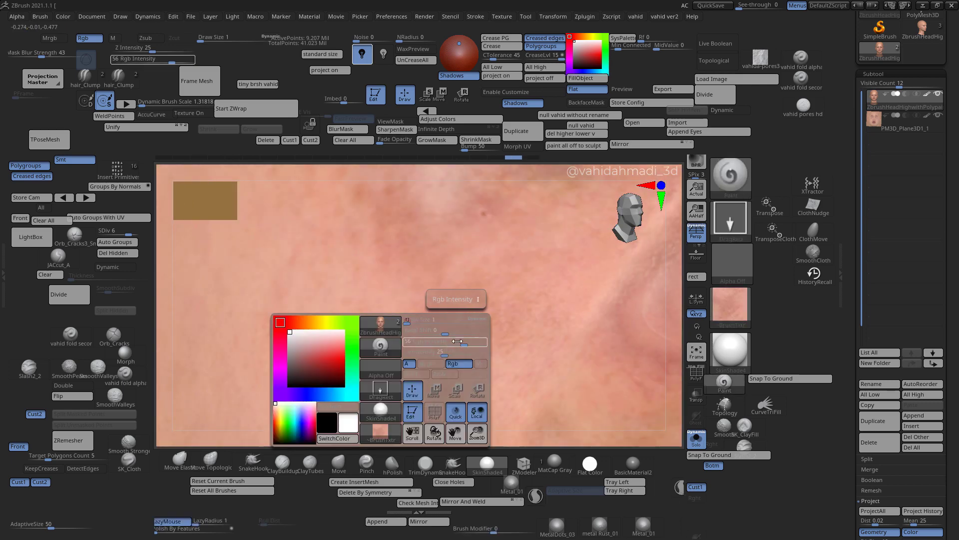
left_click_drag(456, 341, 452, 341)
left_click_drag(395, 303, 372, 358)
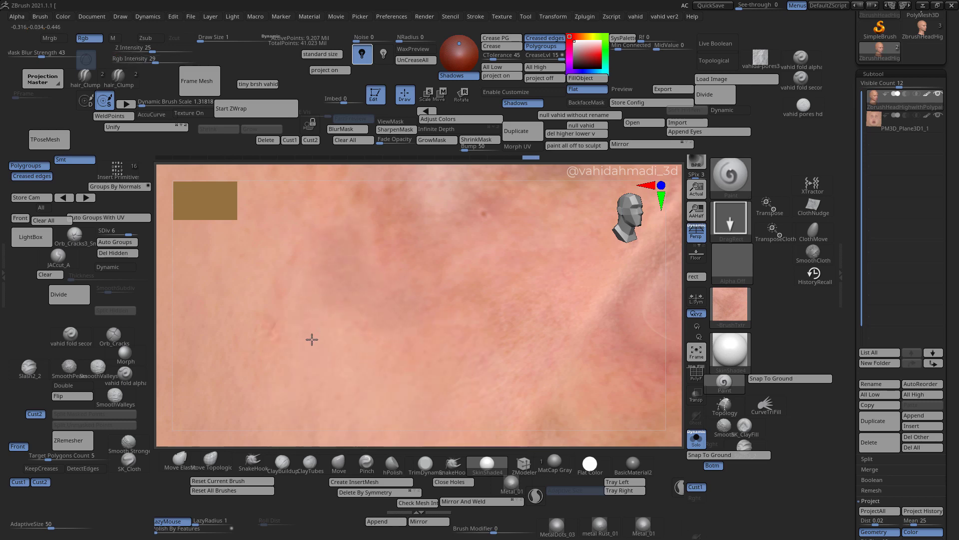
right_click_drag(310, 339, 334, 205, "ctrl")
right_click_drag(565, 362, 648, 281, "shift")
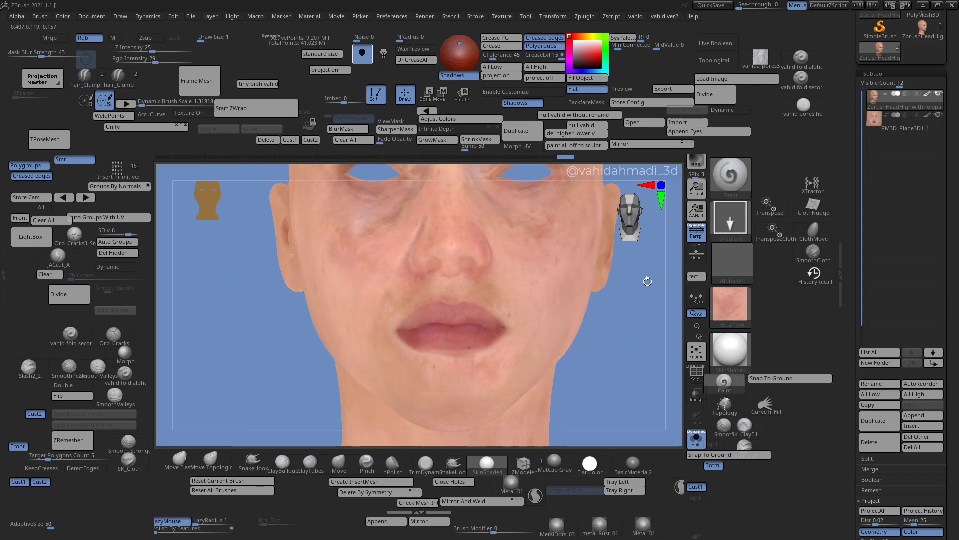